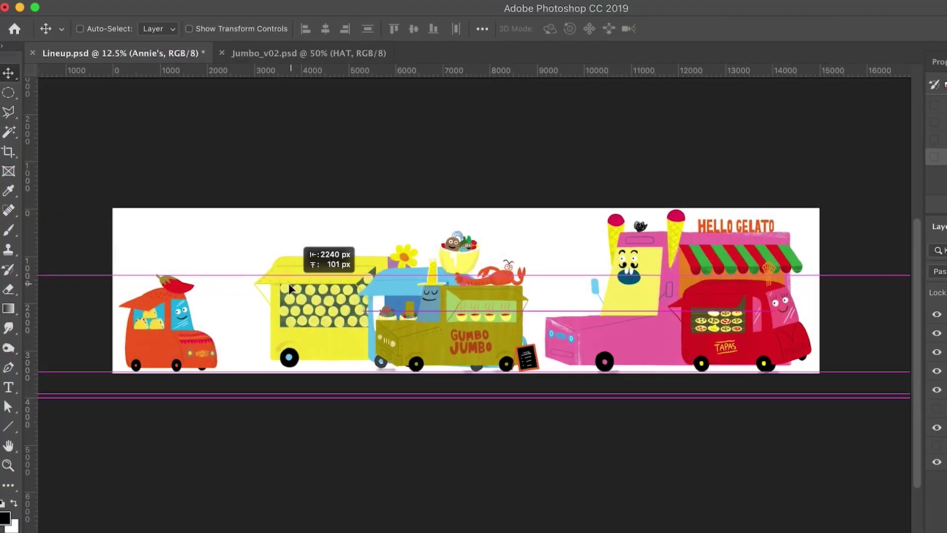
Move the Annie's truck group leftward in the lineup so that it stands beside the orange taco truck
drag(290, 288, 245, 295)
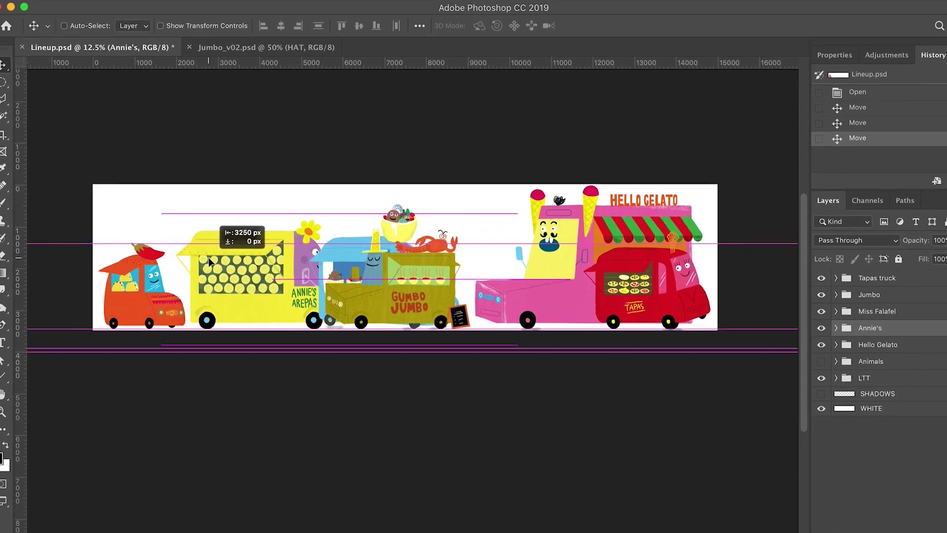
drag(210, 261, 209, 262)
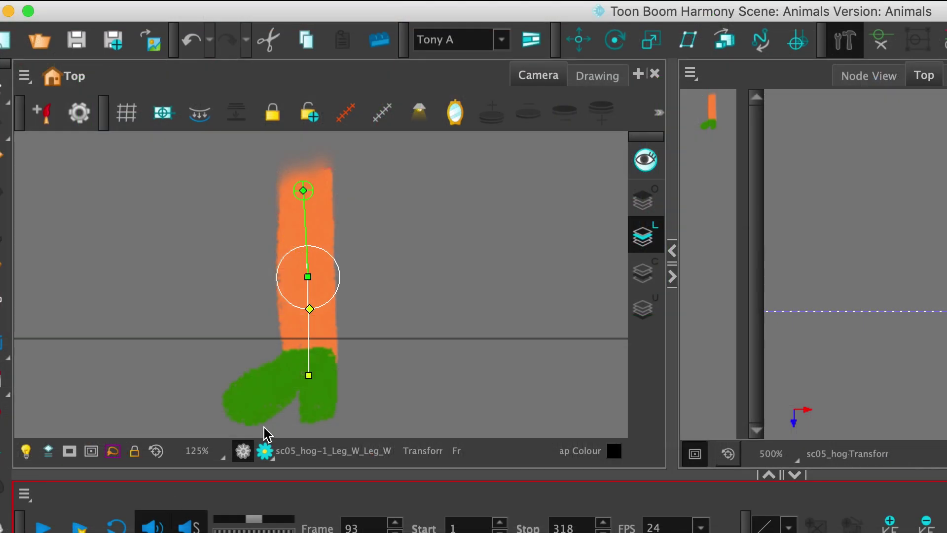
In Toon Boom Harmony, bend the hog's lower leg by swinging the foot end of its deformer outward
drag(308, 377, 203, 345)
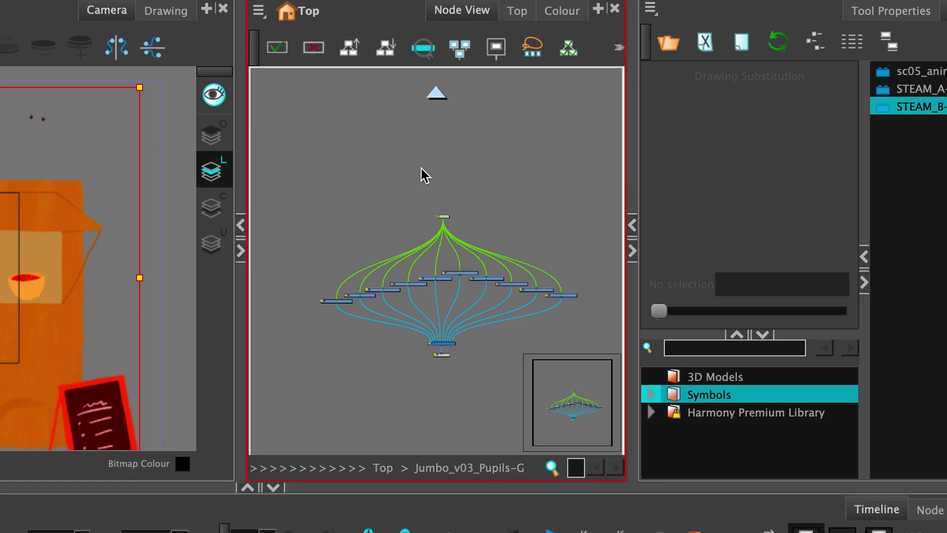
Go up from the Jumbo_v03_Pupils group to the Top level of the node network and view the nodes there
click(436, 93)
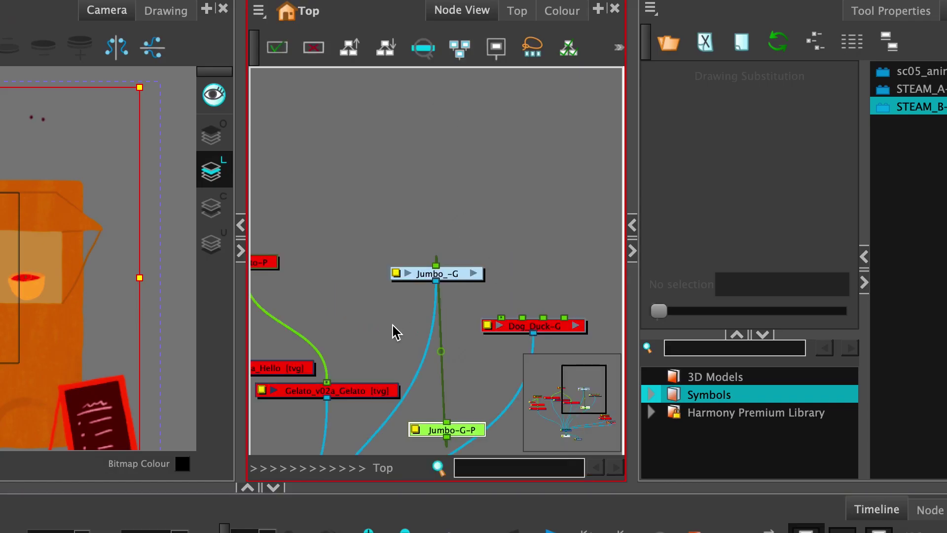
scroll(444, 291, down, 2)
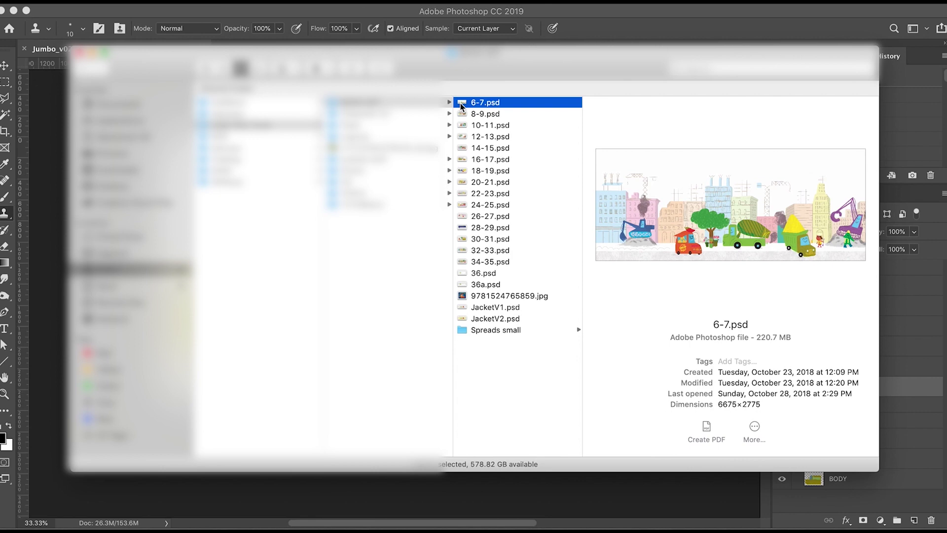
Preview the book art spreads one after another, from 6-7.psd through 14-15.psd
key(space)
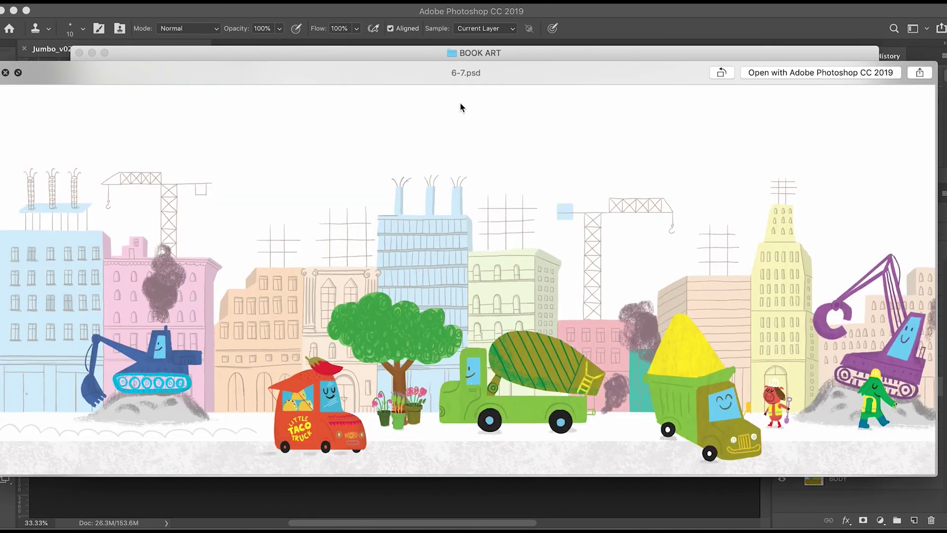
key(Down)
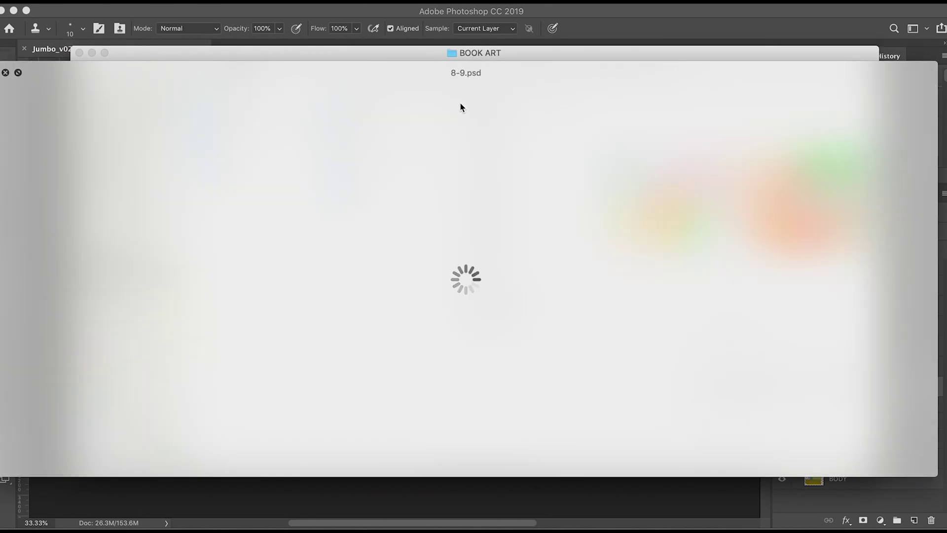
key(Down)
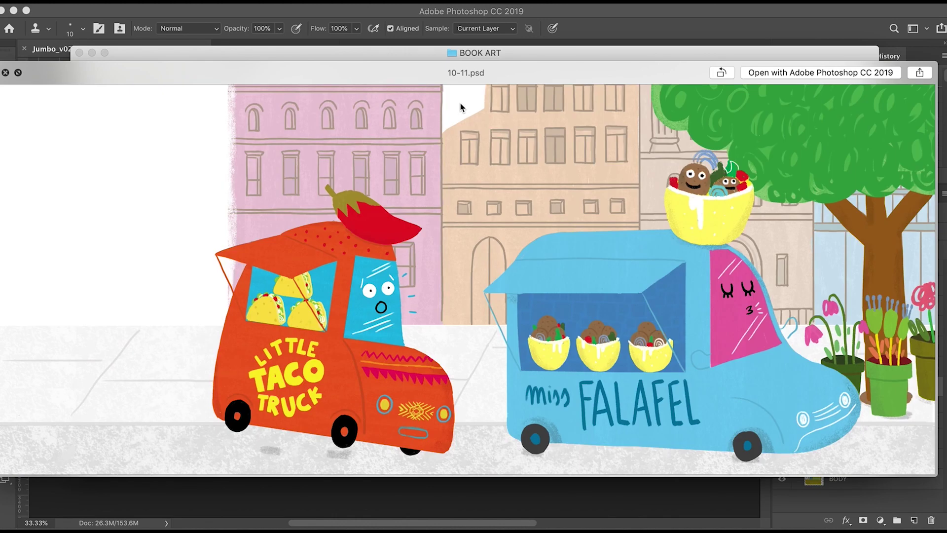
key(Down)
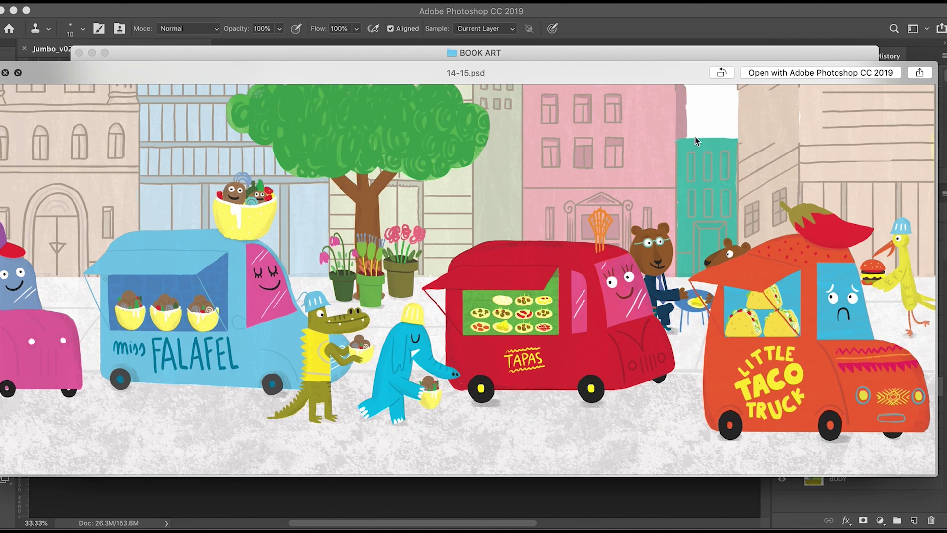
key(Right)
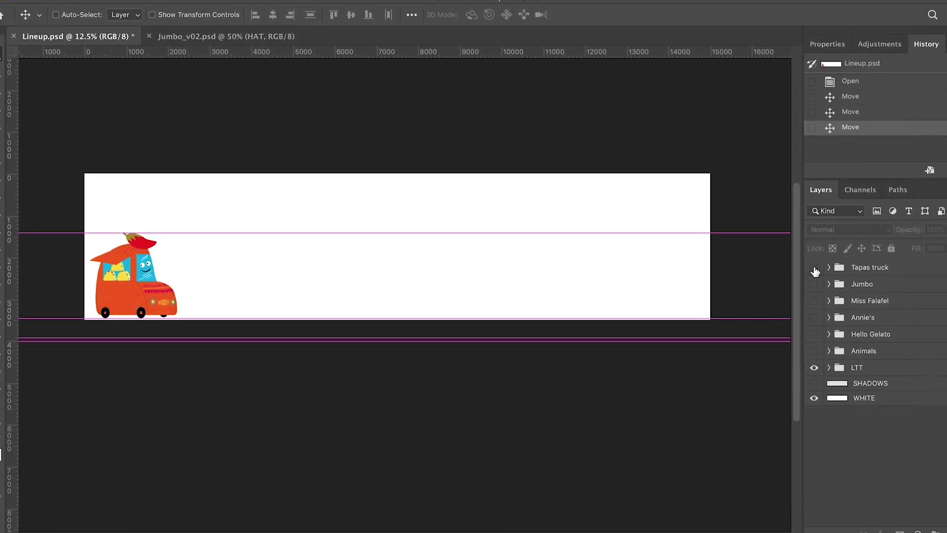
Make the Tapas truck, Jumbo and Miss Falafel groups visible in the truck lineup in Photoshop
click(825, 269)
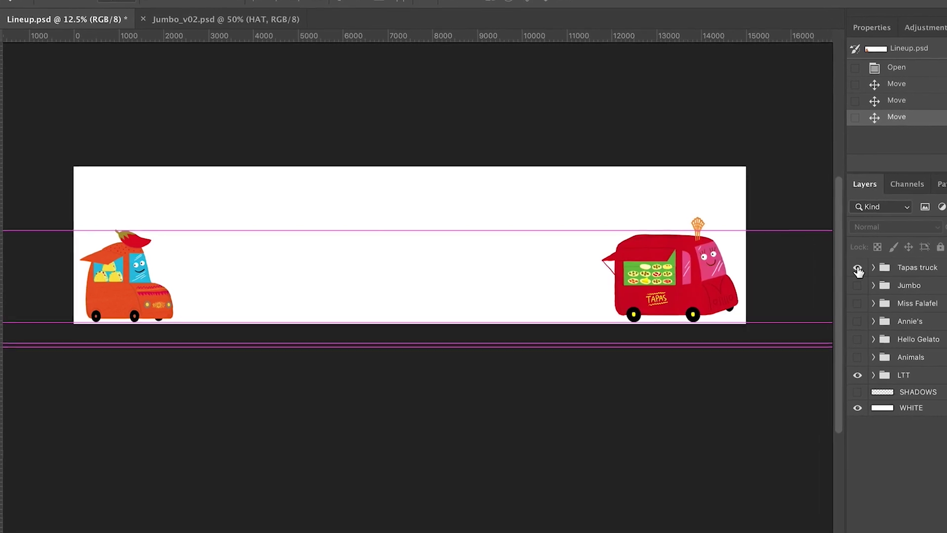
click(869, 286)
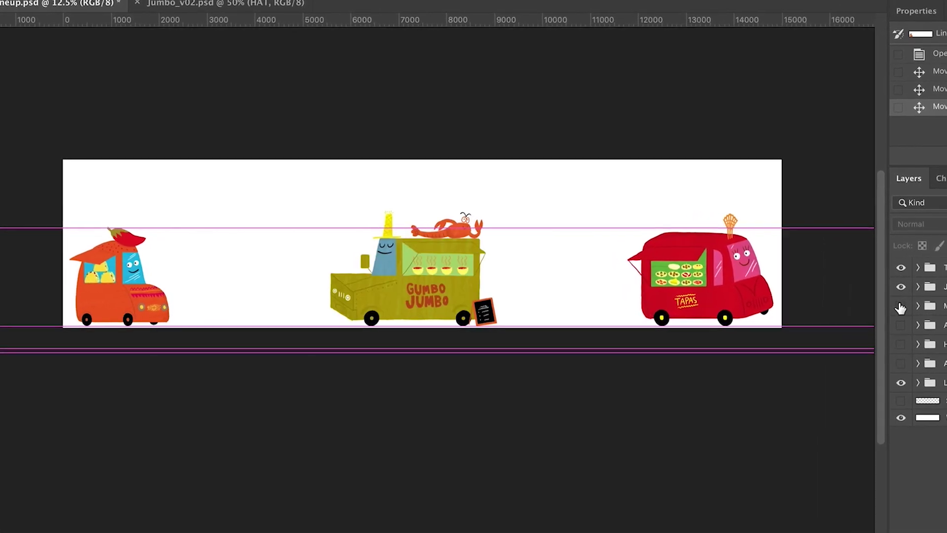
click(912, 309)
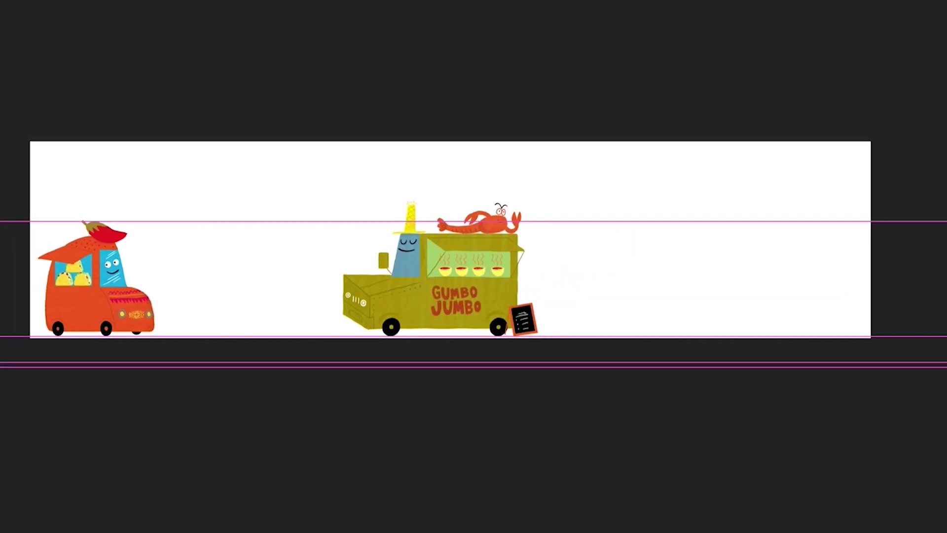
Duplicate the Jumbo group into a new document under the name Jumbo
right_click(939, 289)
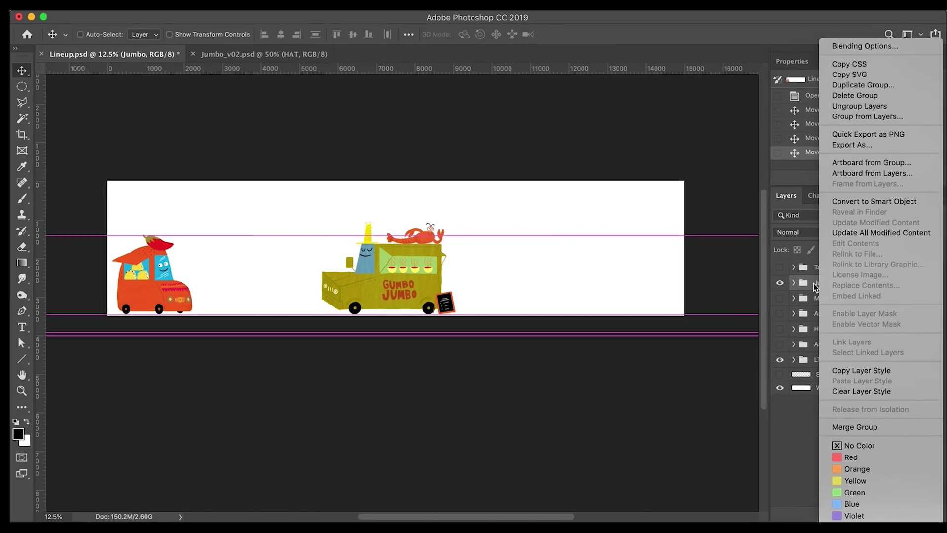
click(850, 89)
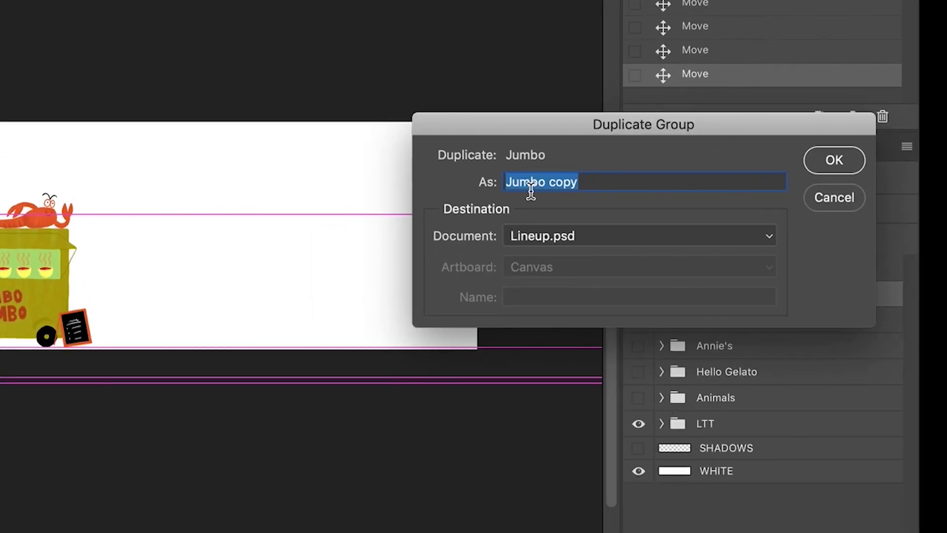
click(573, 237)
click(563, 251)
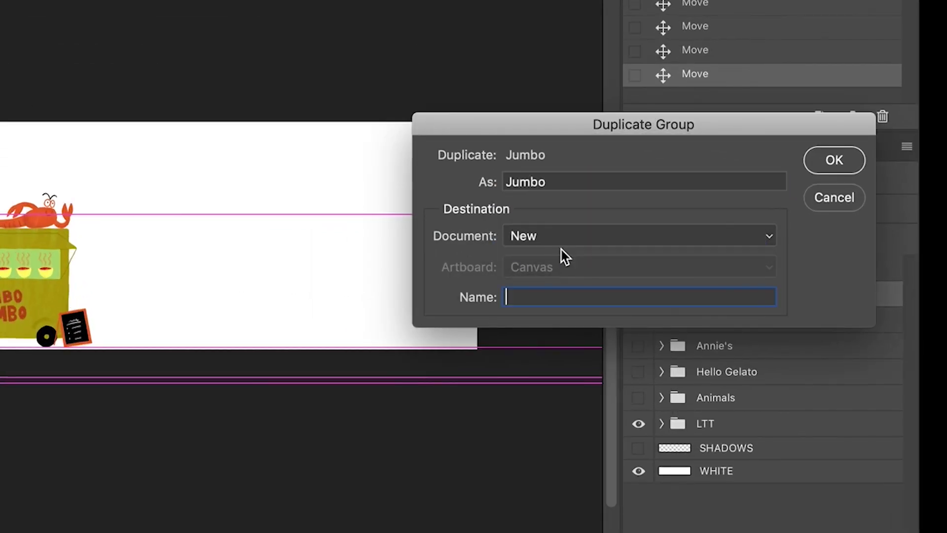
key(Return)
Crop the new document's canvas closely around the Gumbo Jumbo truck, its lobster and its menu board
key(c)
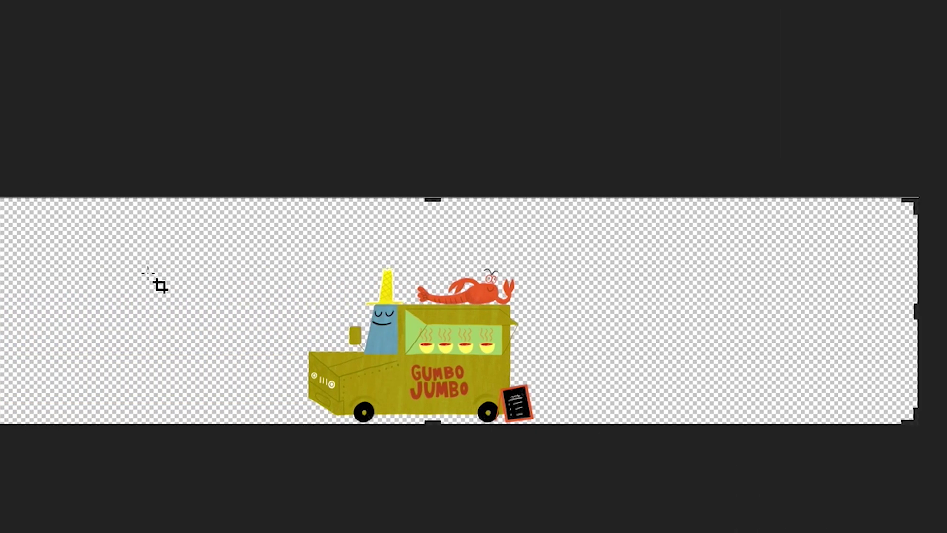
drag(1, 330, 119, 329)
drag(422, 199, 423, 225)
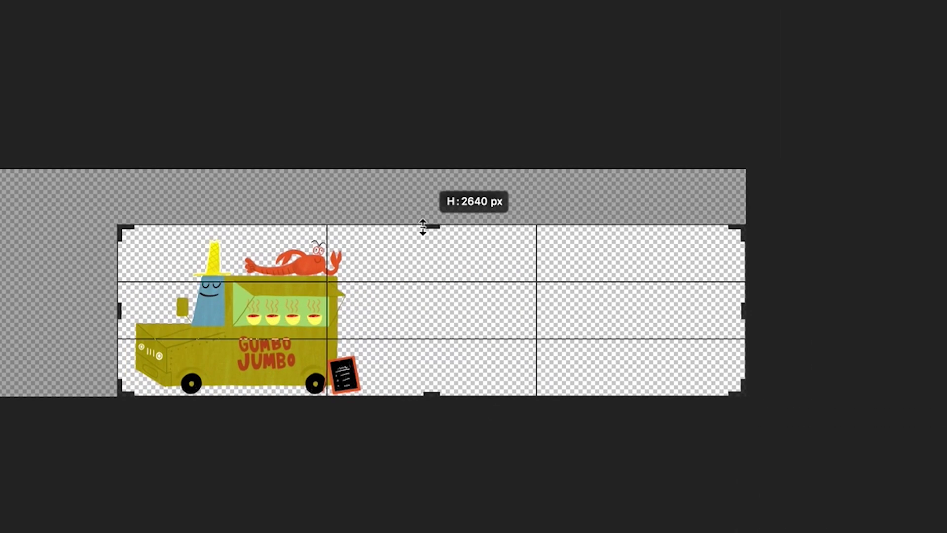
drag(744, 324, 558, 326)
drag(433, 226, 433, 231)
drag(313, 308, 327, 308)
drag(558, 308, 546, 316)
key(Return)
super+click(453, 340)
super+click(453, 339)
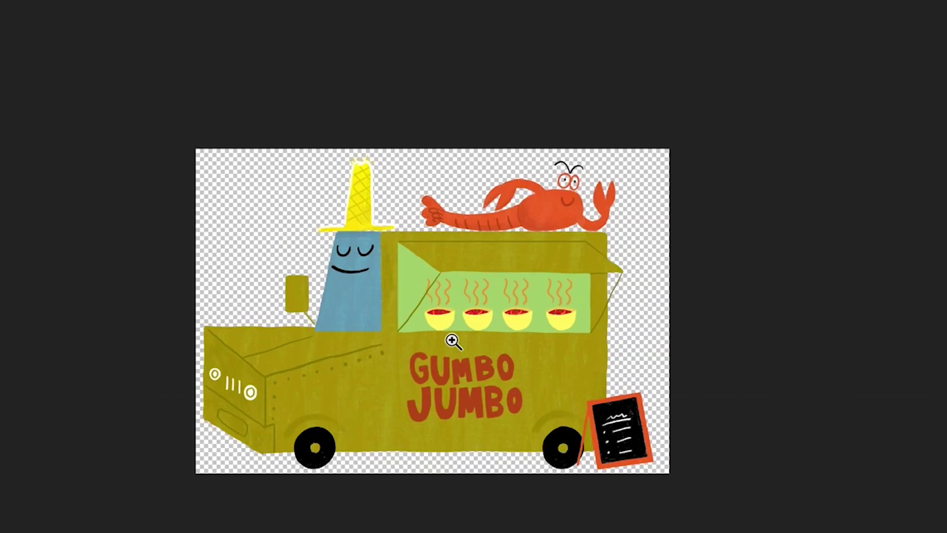
super+click(452, 340)
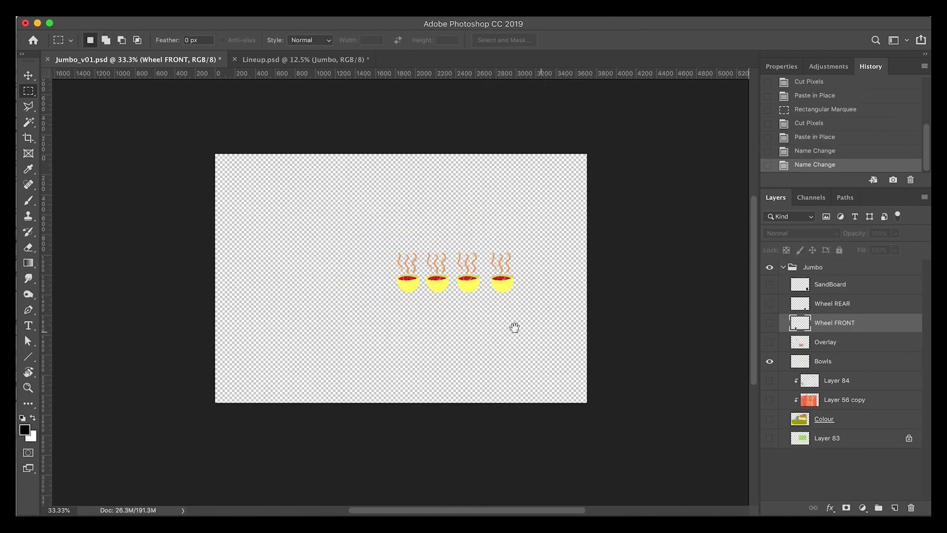
Add a new group above the Bowls layer and select the Bowls layer
key(super+equal)
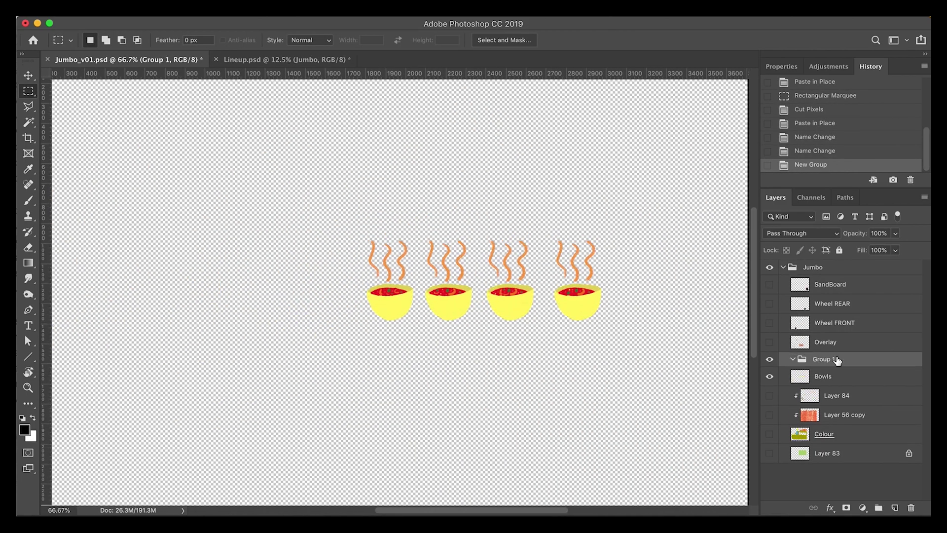
click(845, 376)
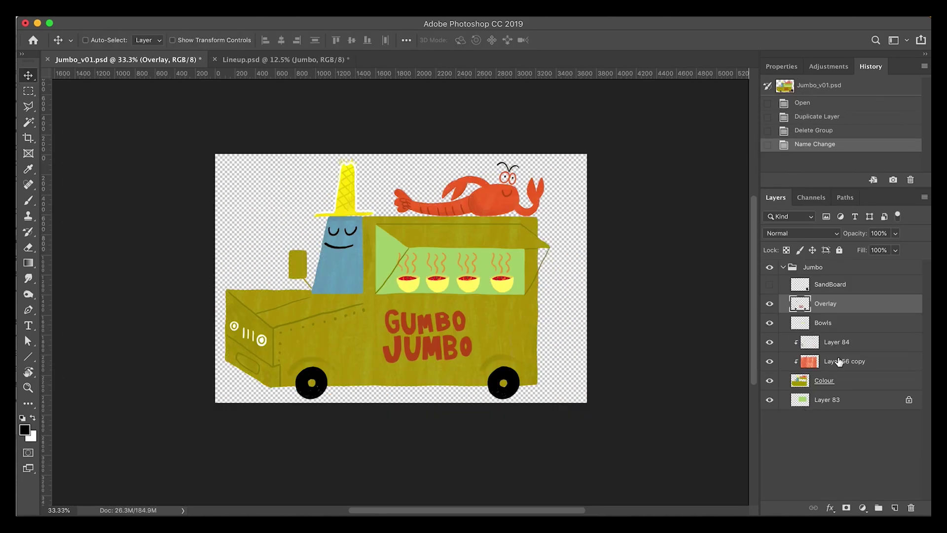
Cut the truck's wheels out of the Overlay layer with the Rectangular Marquee and paste them in place
key(m)
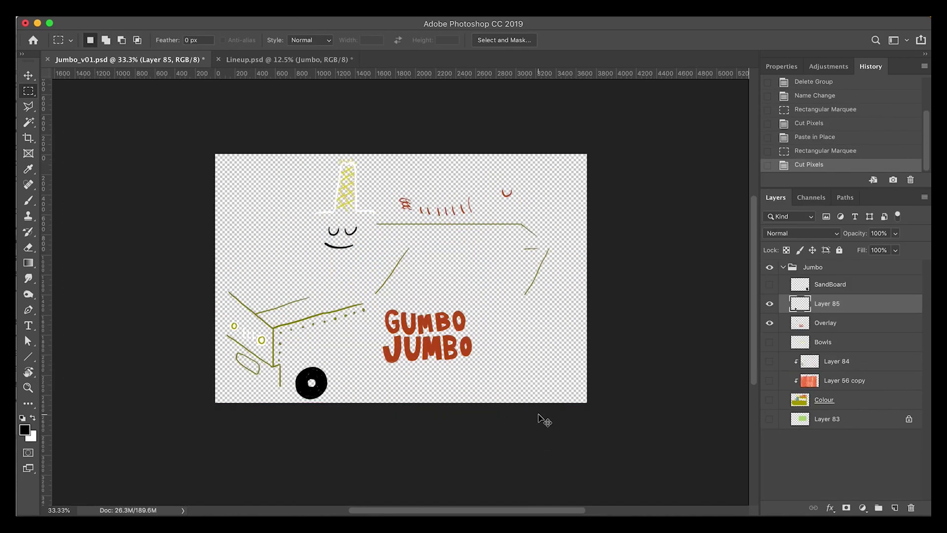
double_click(826, 323)
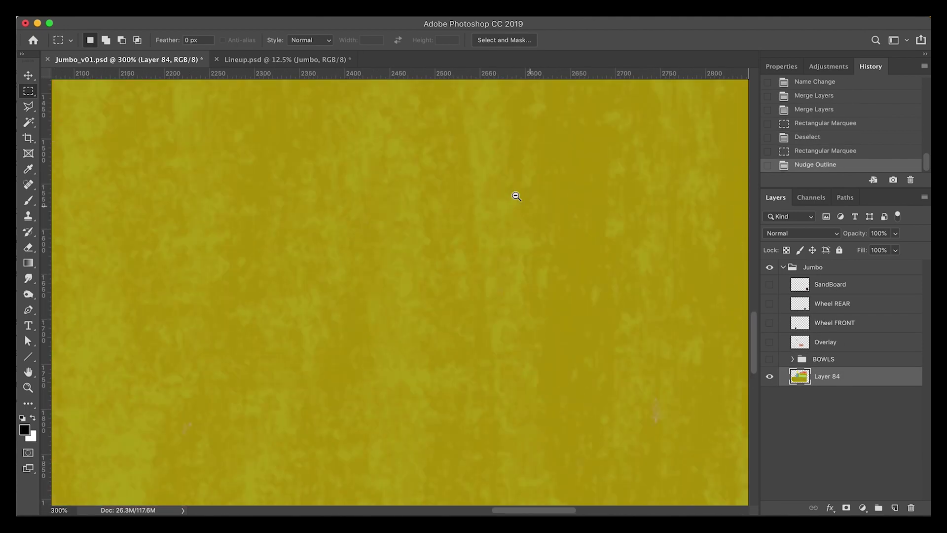
Separate the lobster from the truck body artwork and name its mouth layer Mouth
drag(505, 205, 567, 226)
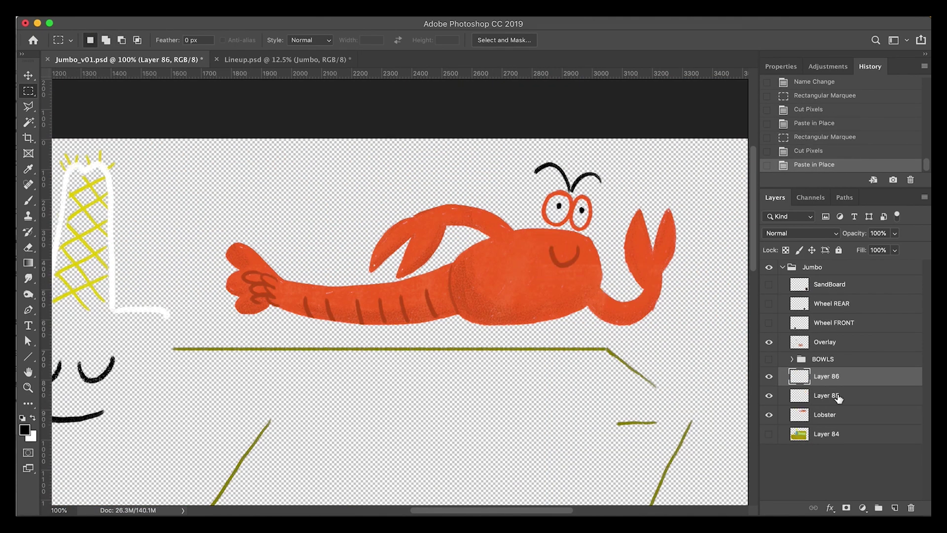
click(837, 395)
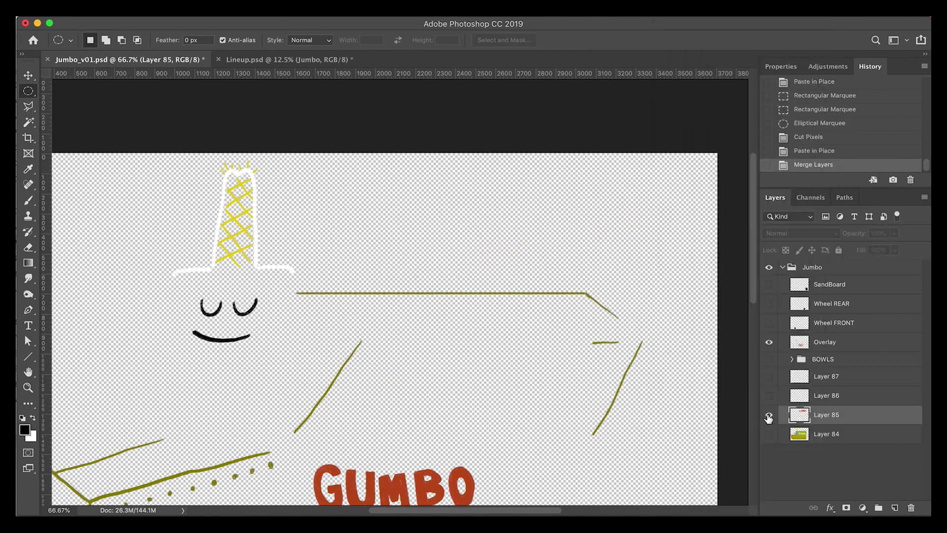
text(Mou)
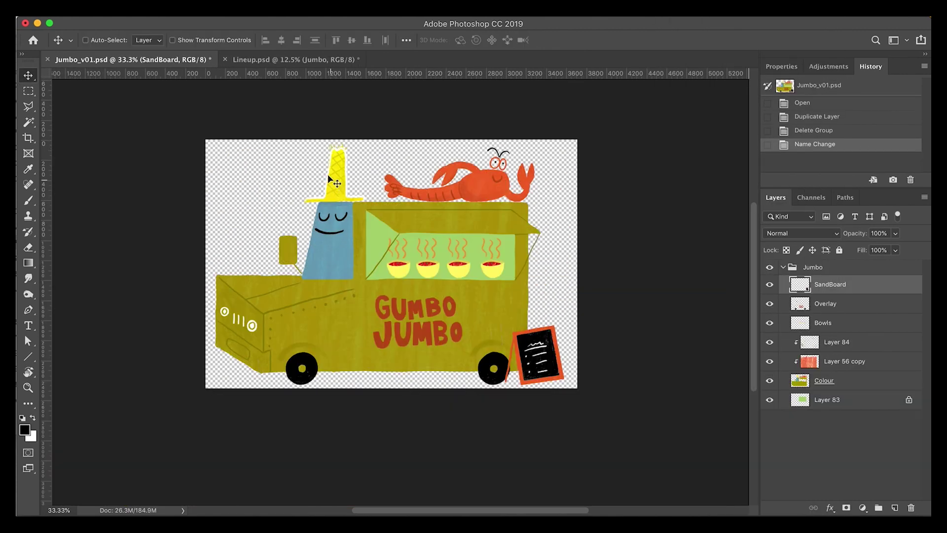
key(alt+bracketleft)
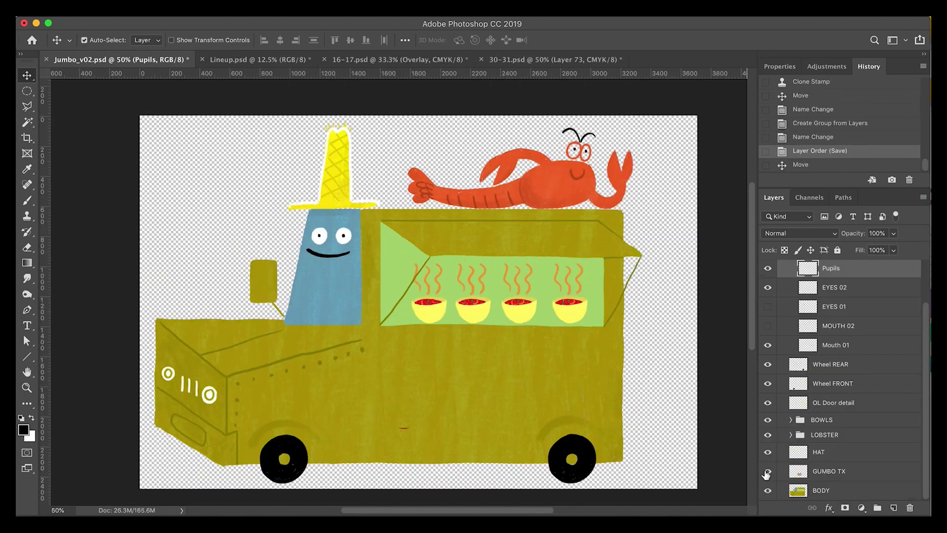
Toggle the GUMBO TX layer's visibility to compare the truck body with and without its lettering
click(768, 471)
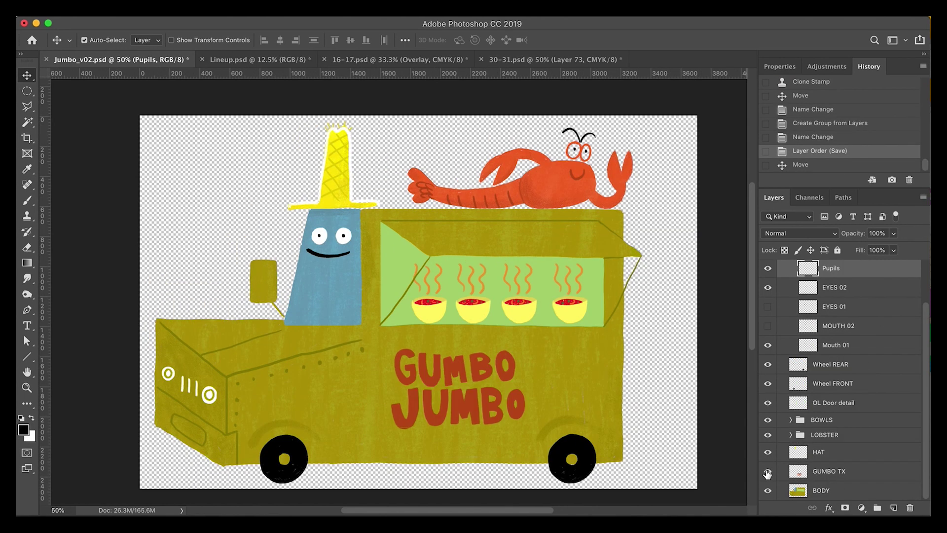
click(767, 472)
click(767, 472)
Cut the lobster's pupils from Layer 87, paste them in place on a new layer and name it PUPILS
mouse_move(17, 61)
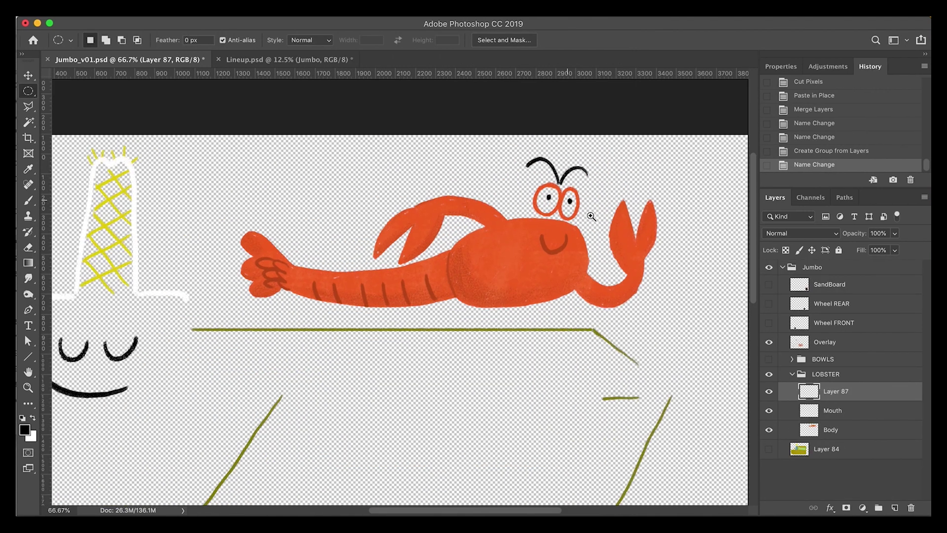
ctrl+click(546, 186)
click(553, 171)
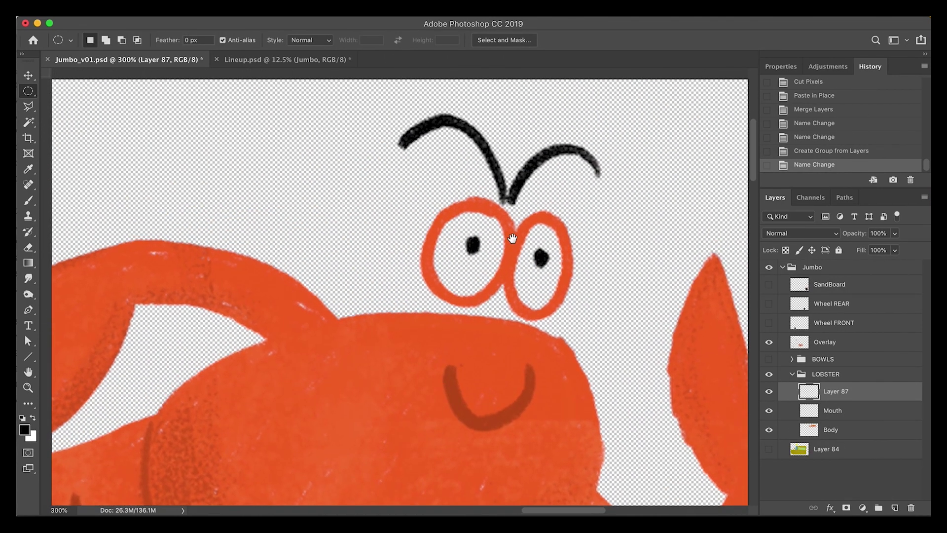
drag(462, 232, 554, 269)
key(super+x)
key(super+shift+v)
double_click(836, 391)
text(PUPILS)
key(Return)
Cut both of the lobster's eye outlines from Layer 87, paste them in place and name their layer EYES
click(836, 411)
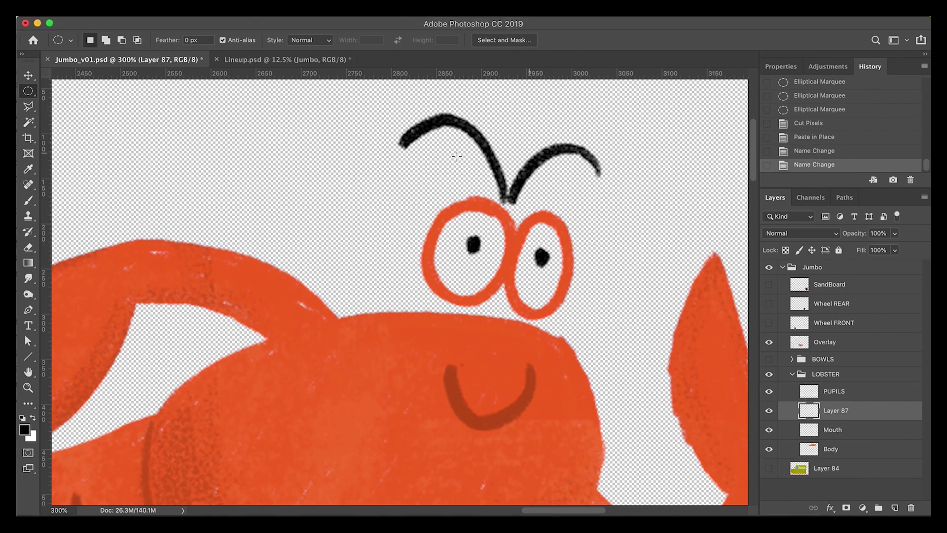
drag(407, 191, 524, 310)
mouse_move(616, 325)
mouse_down()
mouse_move(512, 291)
mouse_move(495, 268)
mouse_up()
drag(581, 200, 510, 310)
key(super+x)
key(super+shift+v)
double_click(836, 411)
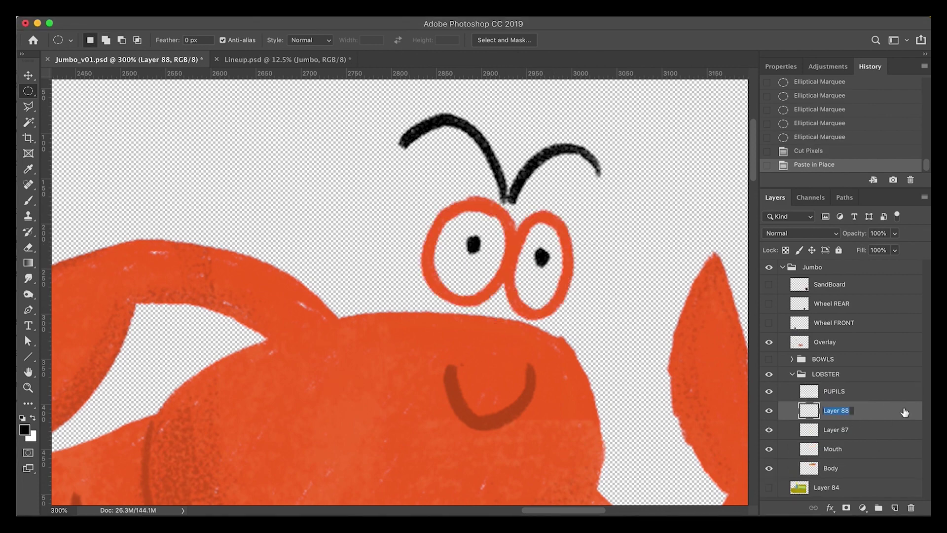
text(EYES)
key(Tab)
Rename the lobster's remaining eyebrow layer as BROWS and collapse the LOBSTER group
click(769, 430)
click(769, 429)
text(BROWS)
key(Return)
click(792, 374)
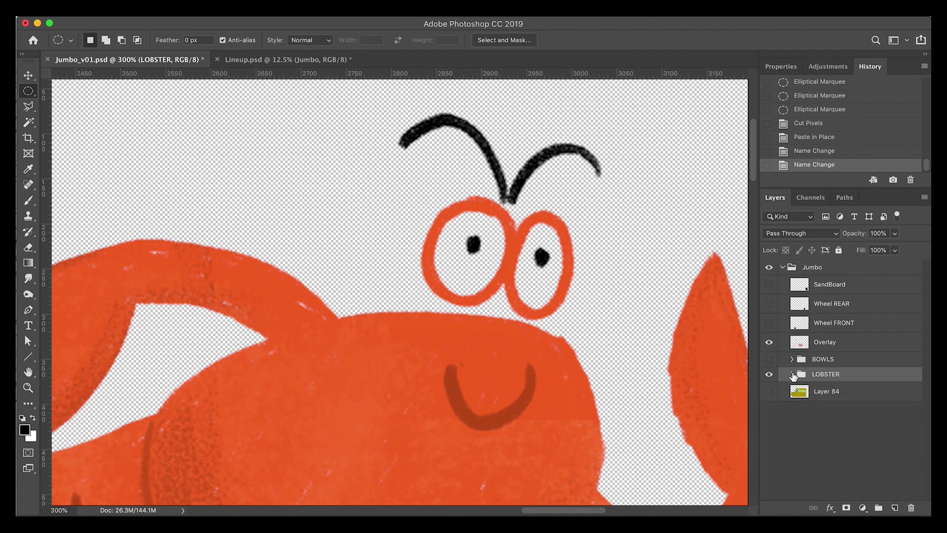
Hide and show the LOBSTER group to check its artwork against the rest of the truck
click(769, 376)
click(771, 375)
key(super+minus)
key(super+minus)
key(super+minus)
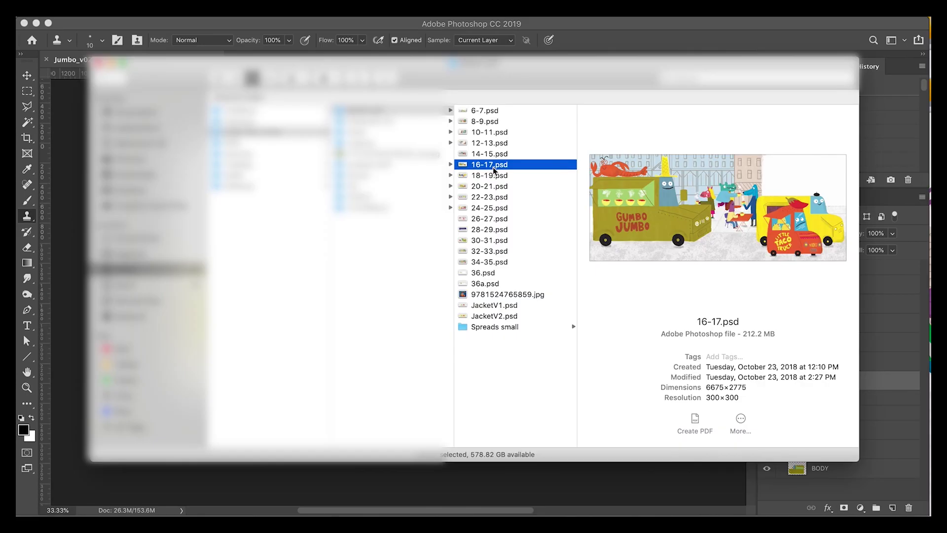
Preview the 16-17.psd book spread and open it in Photoshop
key(space)
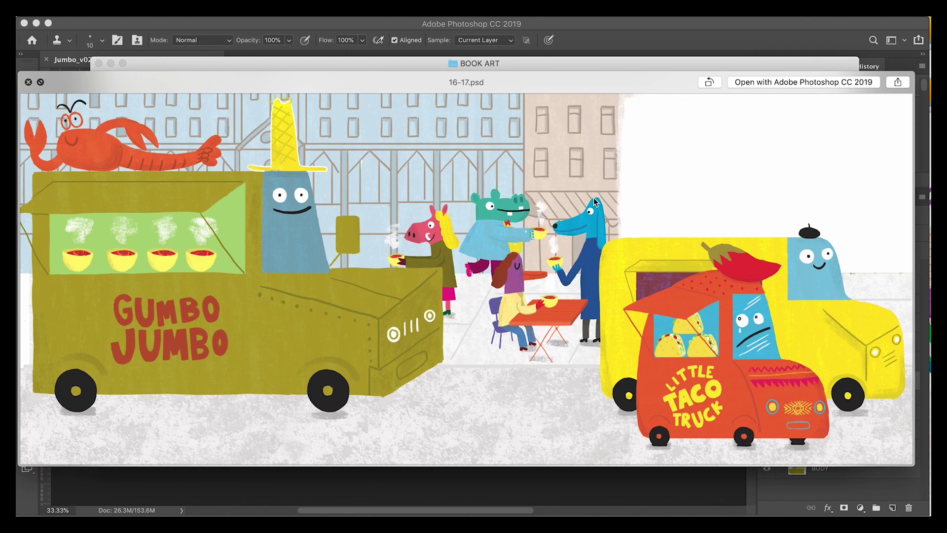
key(space)
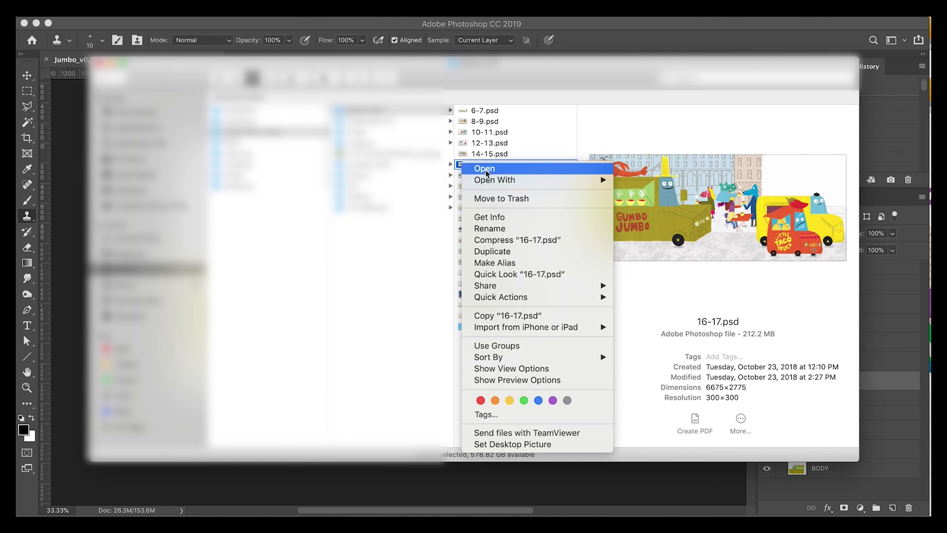
click(483, 168)
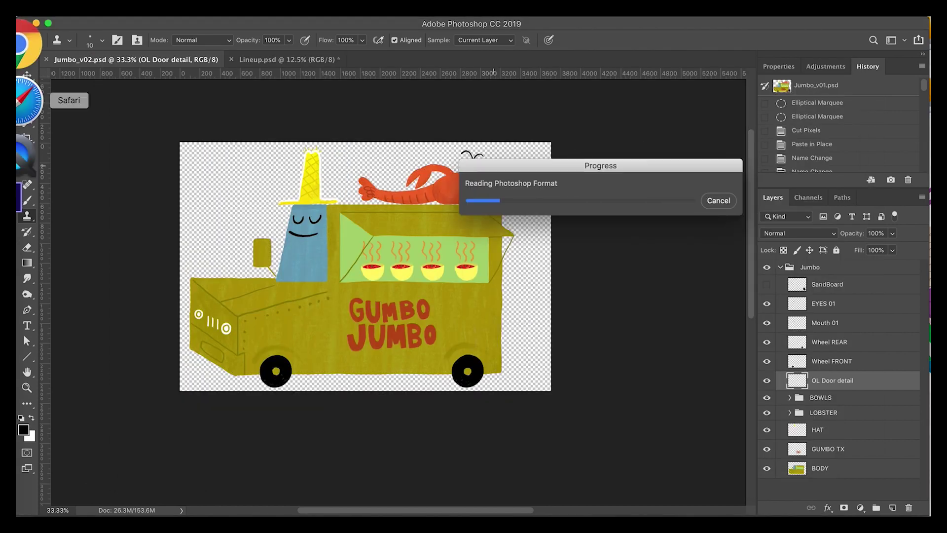
Browse the other spreads in the BOOK ART folder for more truck artwork and preview 30-31.psd
key(Down)
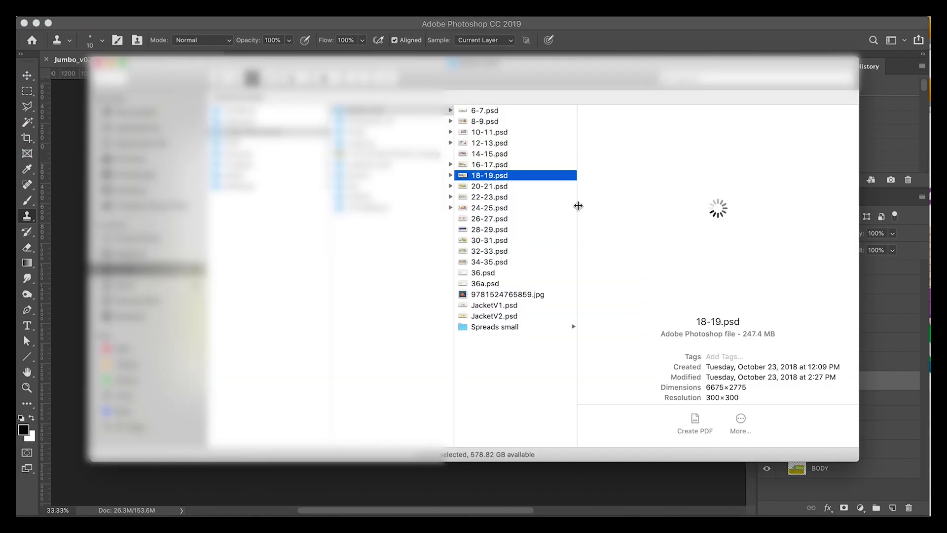
key(Down)
key(Down)
key(Up)
key(Up)
key(Up)
key(Up)
key(Up)
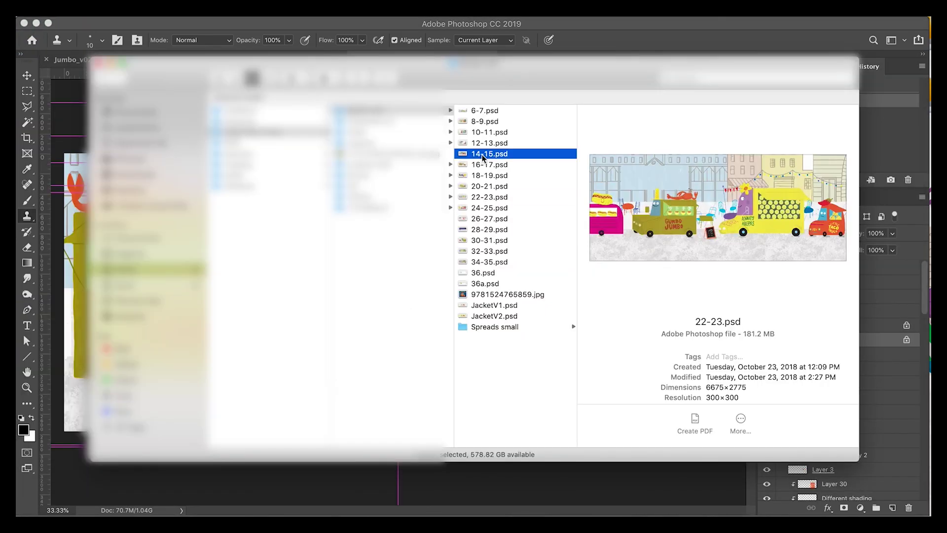
key(Down)
key(Down)
key(Down)
key(Down)
key(Down)
key(Down)
key(Down)
key(Down)
key(Down)
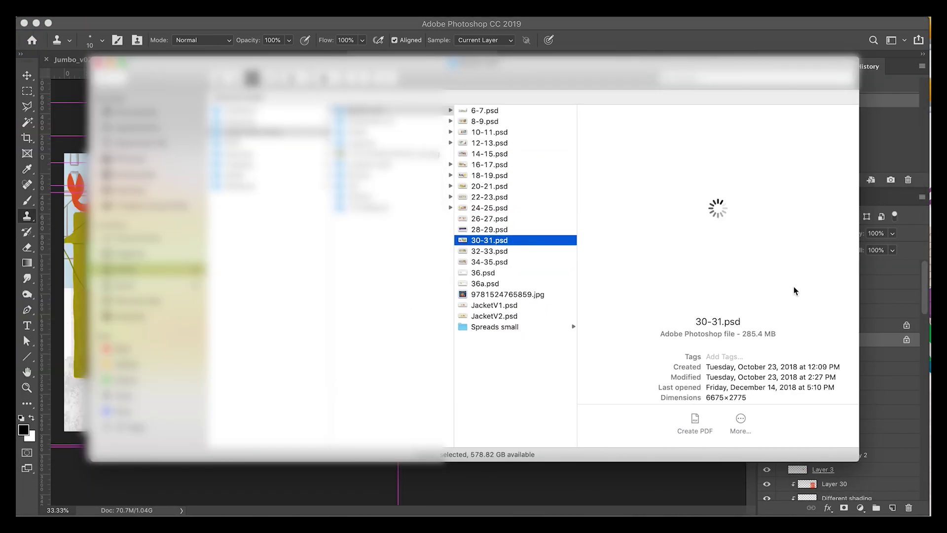
key(space)
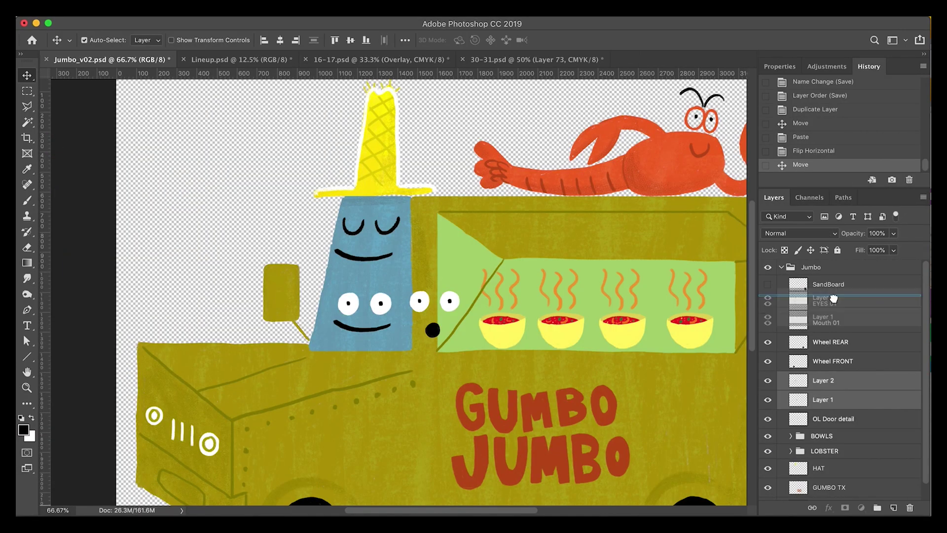
Move Layer 2 and Layer 1 above EYES 01 and place the open eyes and round mouth on the truck's blue face
key(super+bracketleft)
key(super+bracketright)
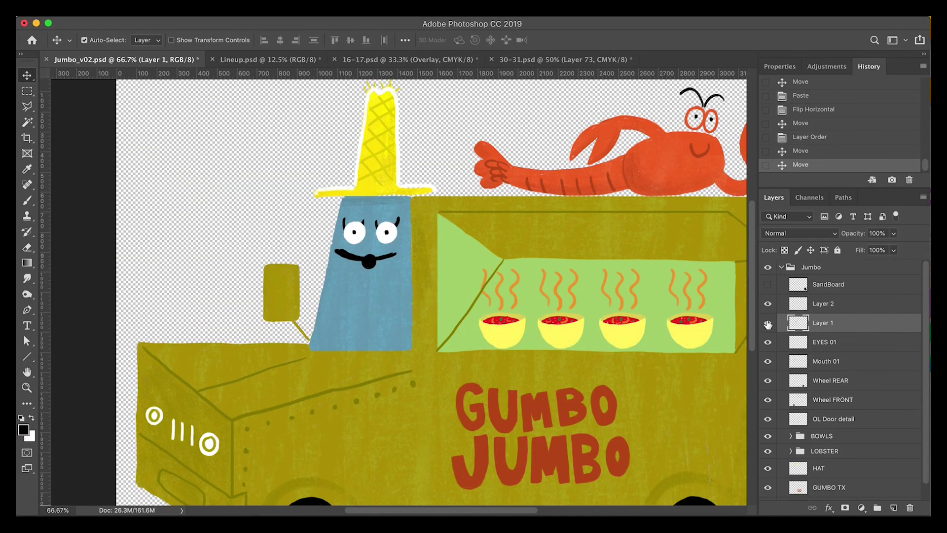
key(super+bracketleft)
key(super+bracketright)
drag(320, 213, 428, 252)
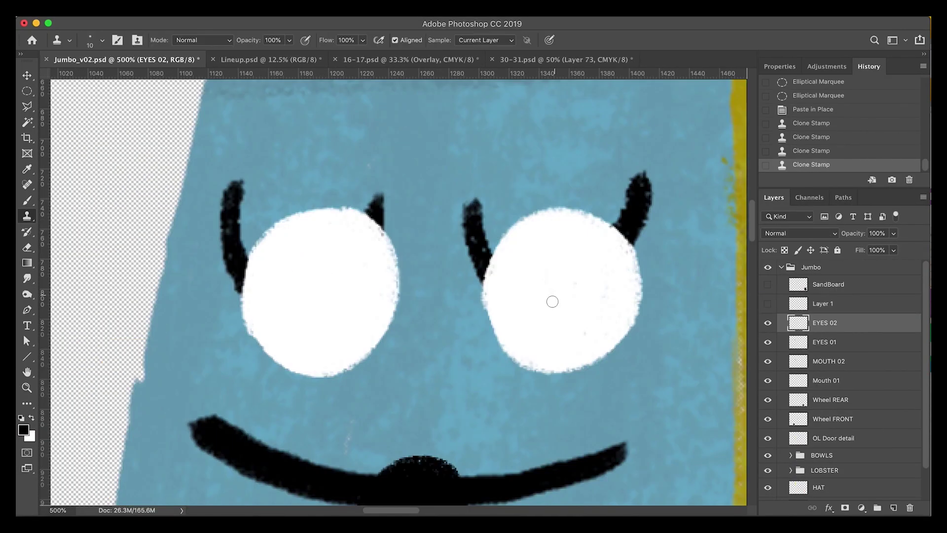
Hide and show EYES 02 to check the white eyes and reposition the pupils over them
click(768, 323)
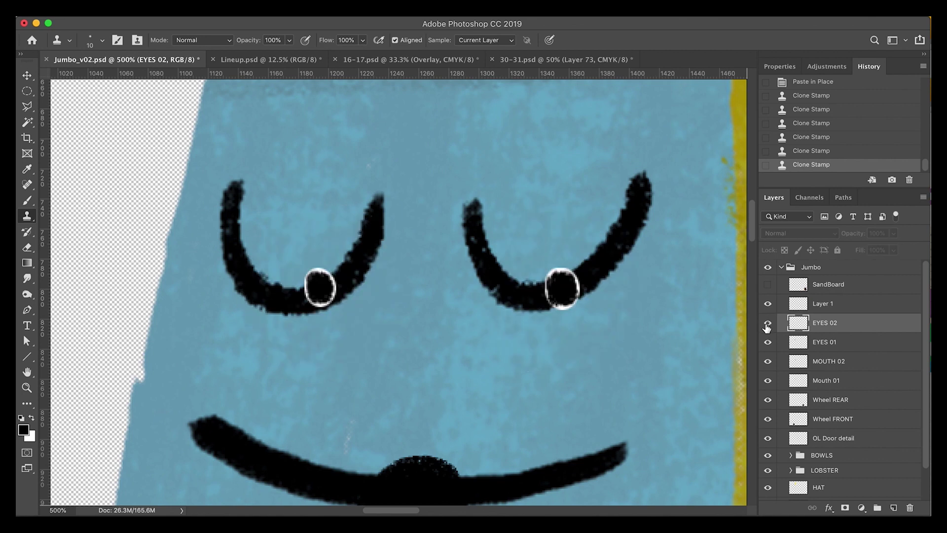
click(768, 323)
mouse_move(326, 293)
mouse_down()
mouse_move(267, 297)
mouse_move(386, 296)
mouse_move(274, 296)
mouse_move(281, 314)
mouse_move(316, 336)
mouse_move(301, 349)
mouse_move(293, 248)
mouse_move(365, 353)
mouse_move(310, 247)
mouse_move(300, 301)
mouse_up()
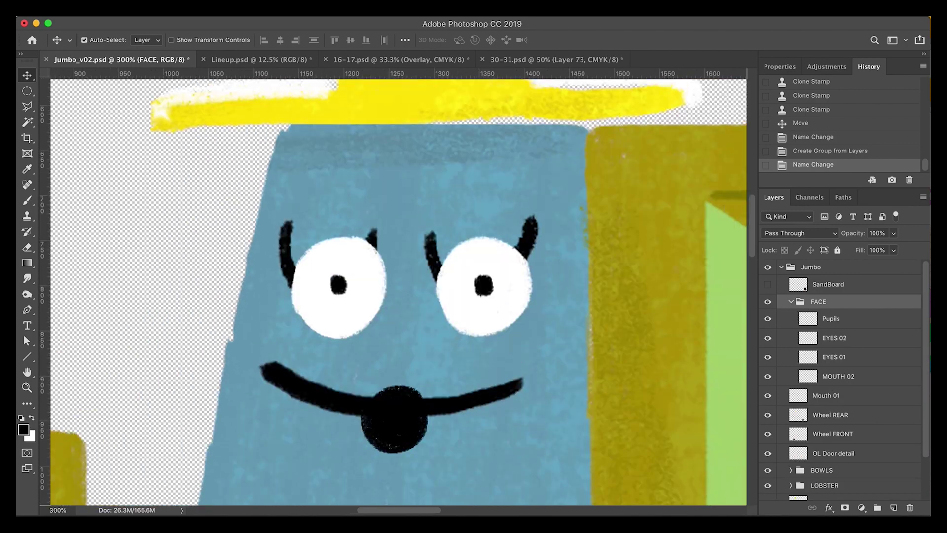
Move Mouth 01 into the FACE group and toggle the pupil, eye and mouth layers to compare the expressions
click(891, 313)
click(767, 339)
drag(864, 395, 864, 385)
click(767, 319)
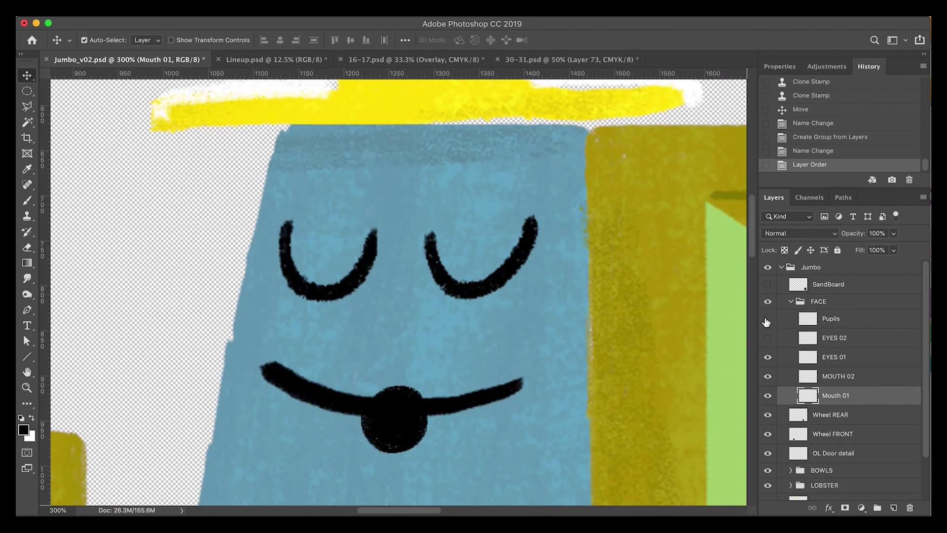
click(768, 376)
click(768, 395)
click(768, 376)
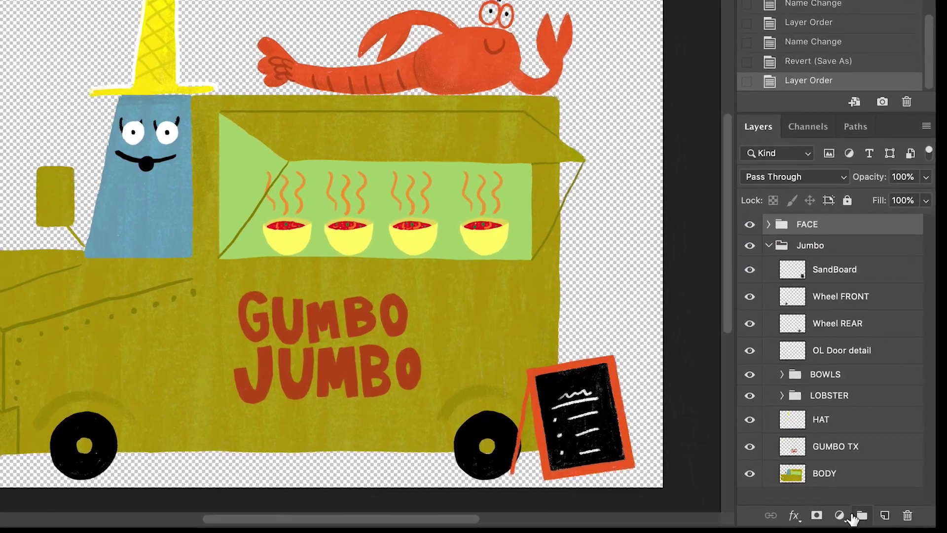
Create two new groups named EYES and MOUTHS above the FACE group and expand FACE
click(877, 508)
click(877, 508)
text(EYES)
double_click(814, 227)
text(MOUTHS)
click(811, 202)
click(756, 246)
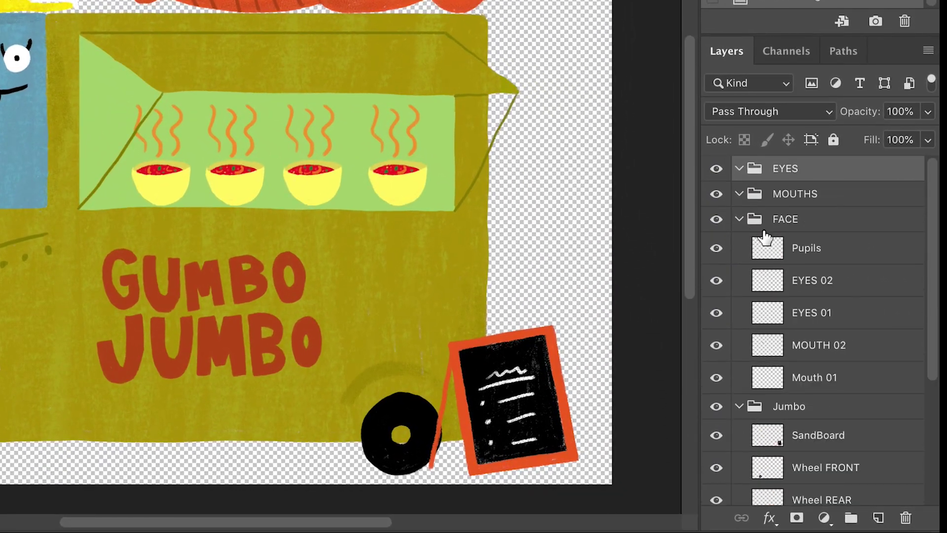
Move Mouth 01 and MOUTH 02 into the MOUTHS group, and EYES 02 and EYES 01 into the EYES group
click(851, 397)
shift+click(838, 367)
drag(830, 359, 786, 271)
click(795, 198)
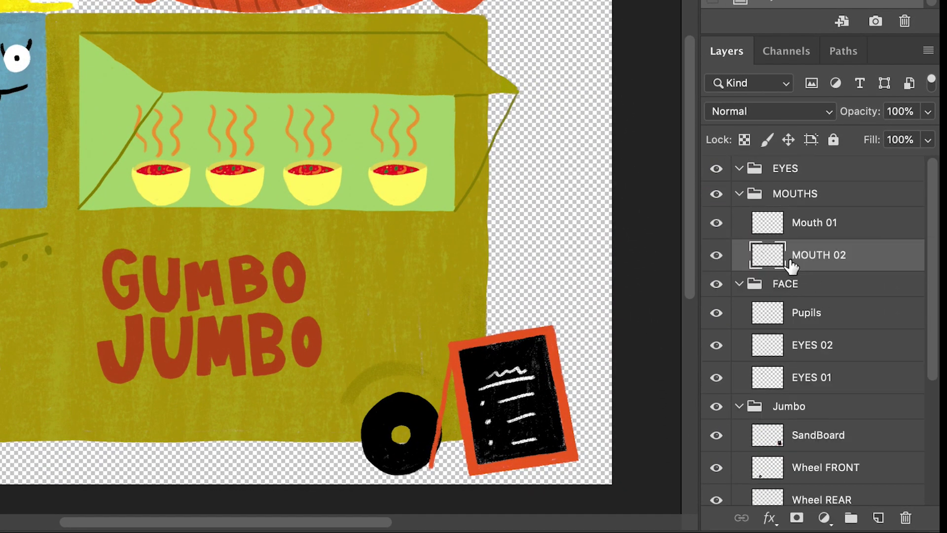
click(799, 344)
shift+click(799, 377)
drag(799, 377, 789, 170)
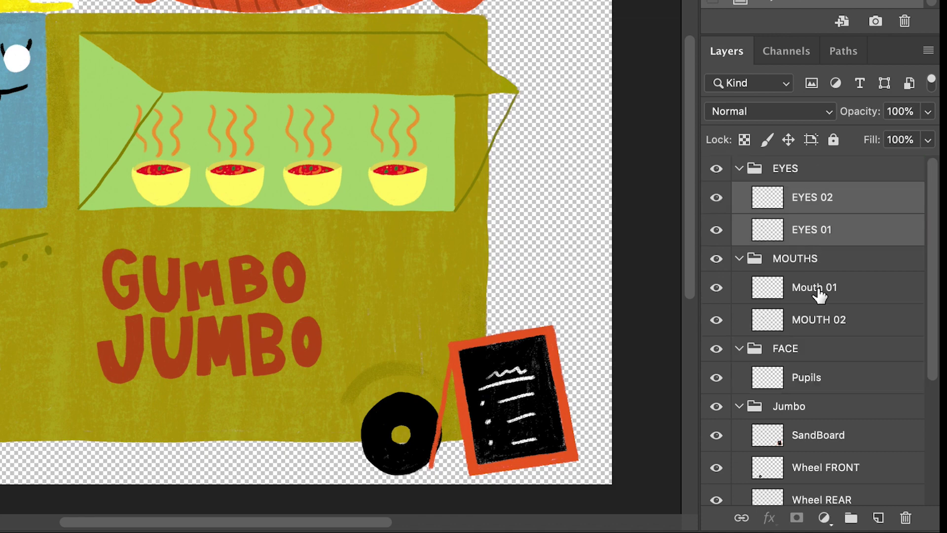
Rename the FACE group as Pupils, move it above EYES and collapse the Pupils, EYES and MOUTHS groups
double_click(785, 348)
text(Pupils)
drag(849, 351, 755, 163)
click(739, 169)
double_click(849, 254)
key(Escape)
drag(852, 256, 853, 217)
click(739, 194)
click(738, 219)
Take the SandBoard layer out of the Jumbo group and put it in a new group named Sandboard
drag(807, 271, 801, 238)
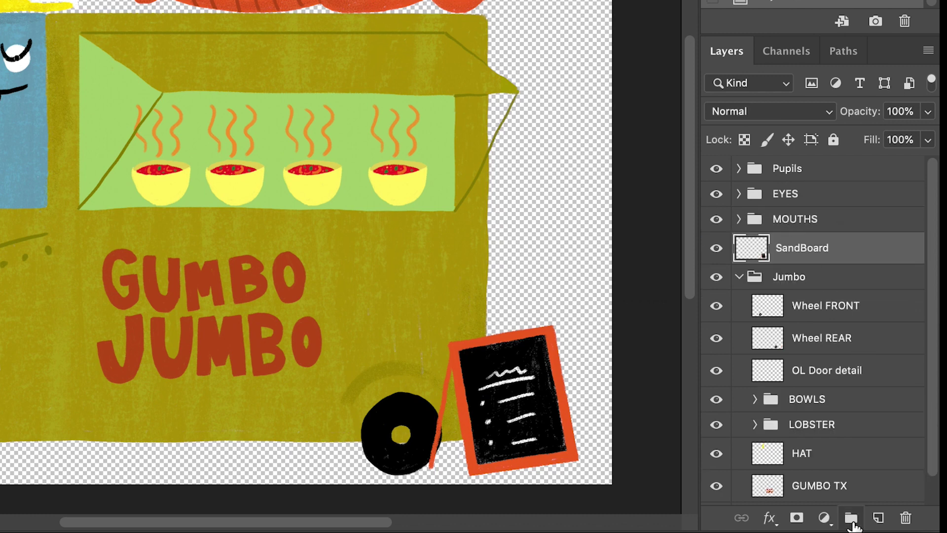
click(851, 518)
double_click(789, 244)
text(Sandboard)
key(Return)
drag(785, 276, 812, 266)
click(738, 245)
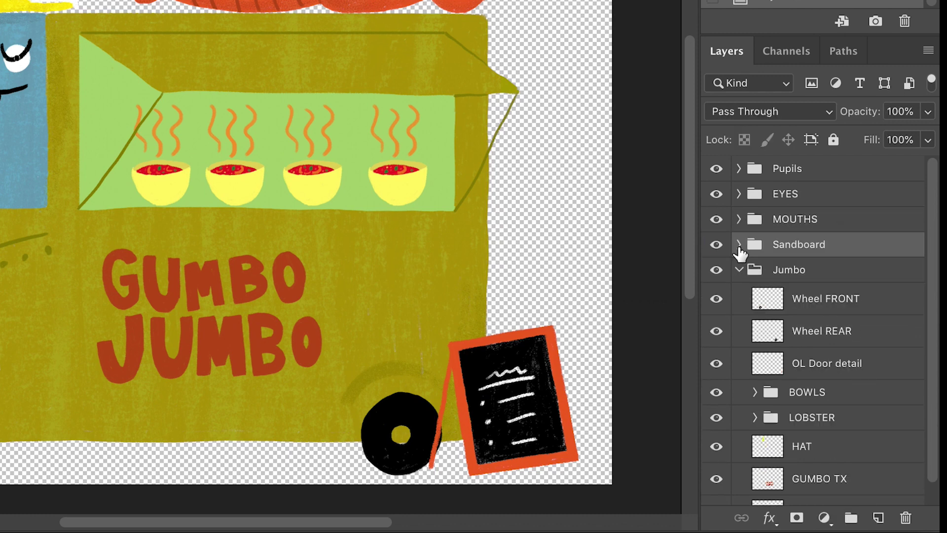
click(739, 245)
Undo the regrouping back to the empty EYES and MOUTHS groups above FACE
scroll(795, 303, down, 3)
click(798, 251)
key(ctrl+z)
key(ctrl+z)
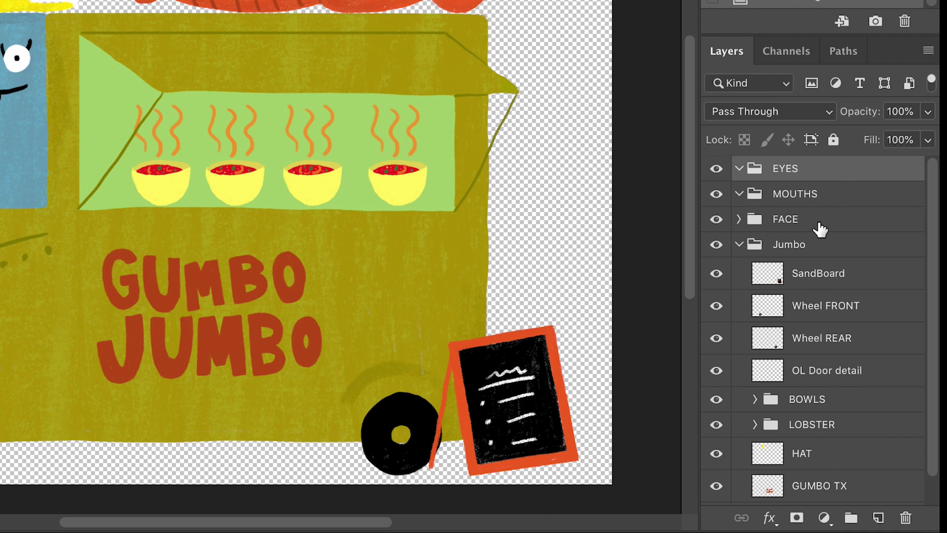
Expand the FACE group and move its MOUTH 02 and Mouth 01 layers into the MOUTHS group
click(740, 219)
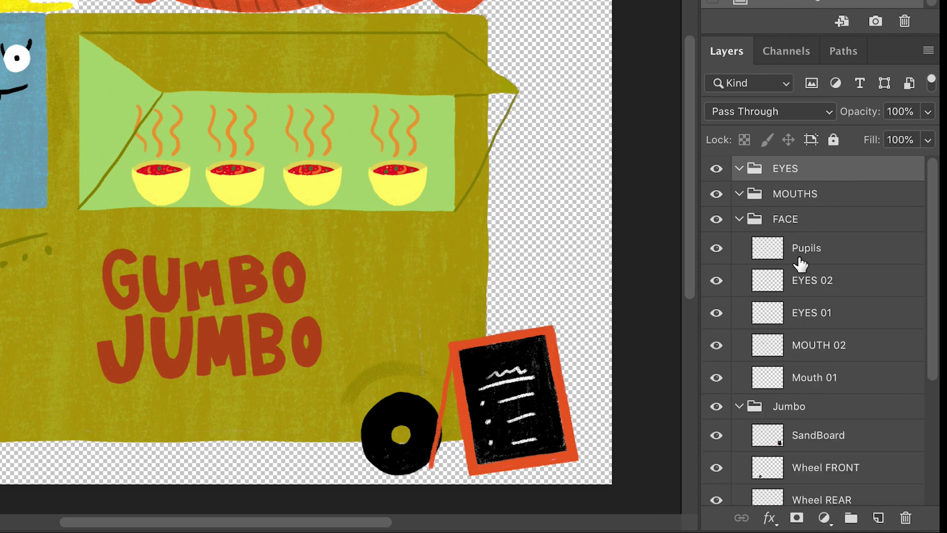
click(829, 350)
shift+click(818, 383)
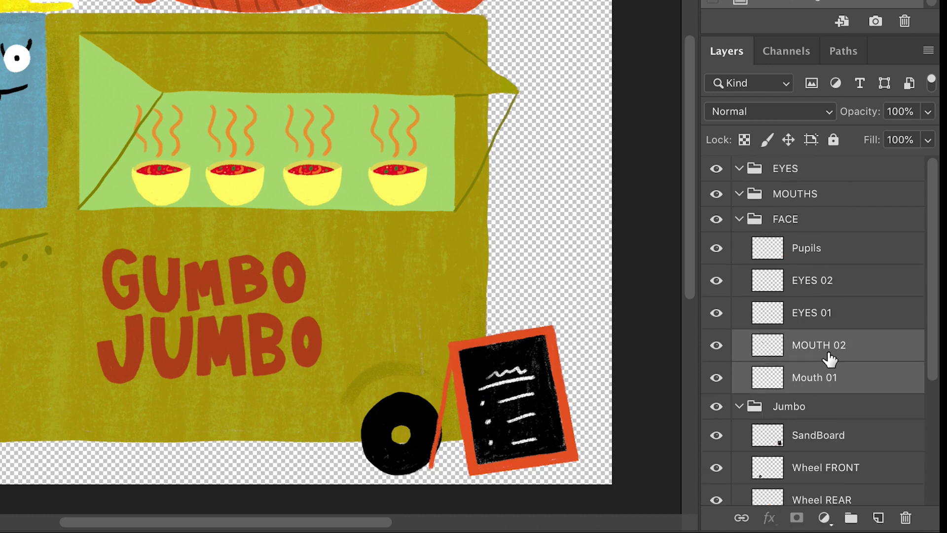
drag(829, 360, 809, 196)
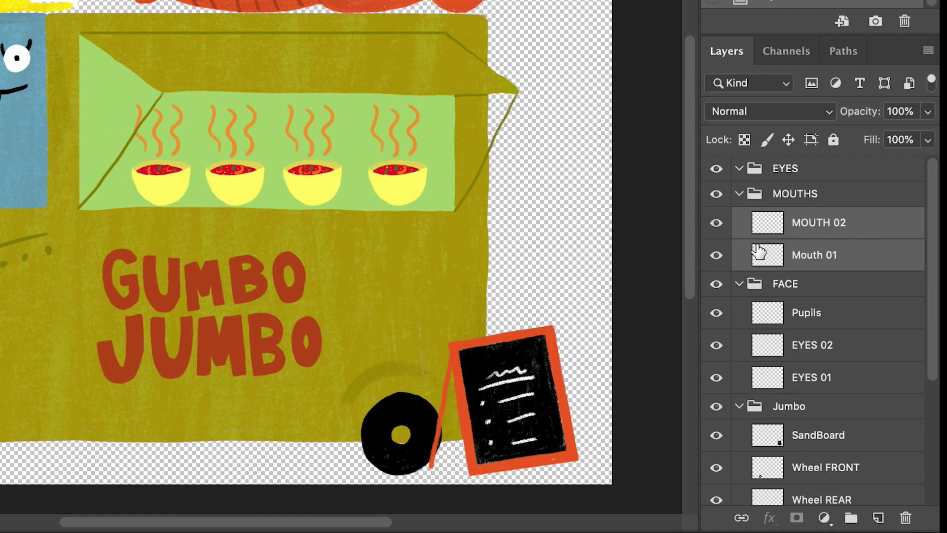
Reorder the MOUTHS group so that MOUTH 02 sits below Mouth 01
click(739, 195)
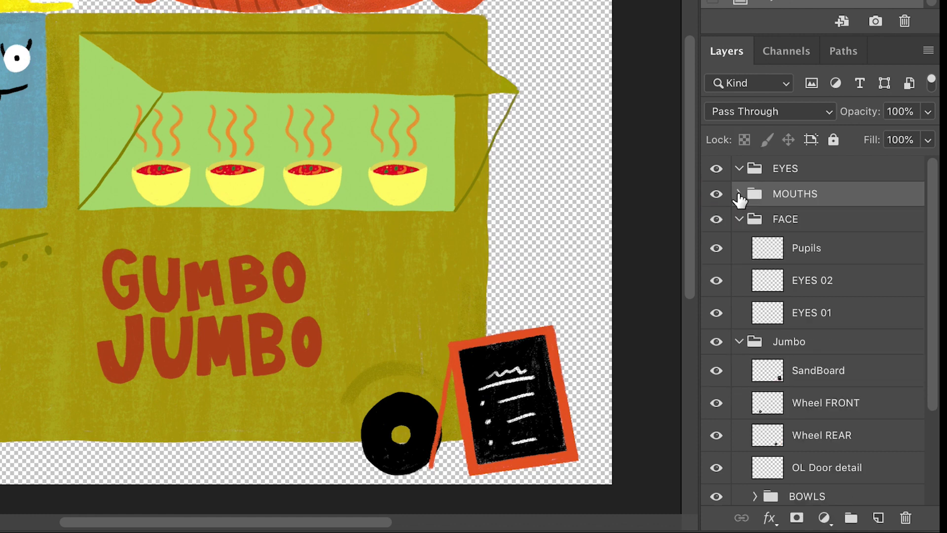
click(746, 197)
click(774, 265)
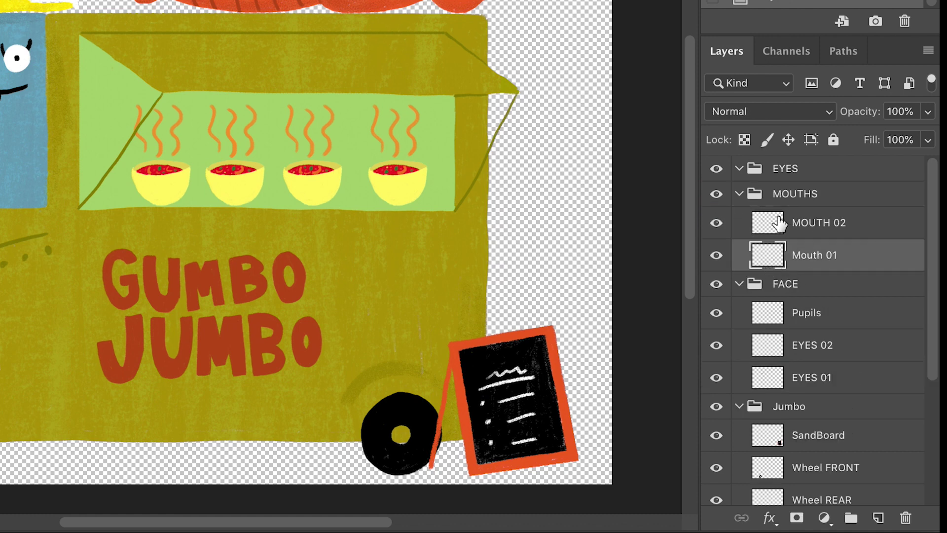
drag(780, 224, 789, 260)
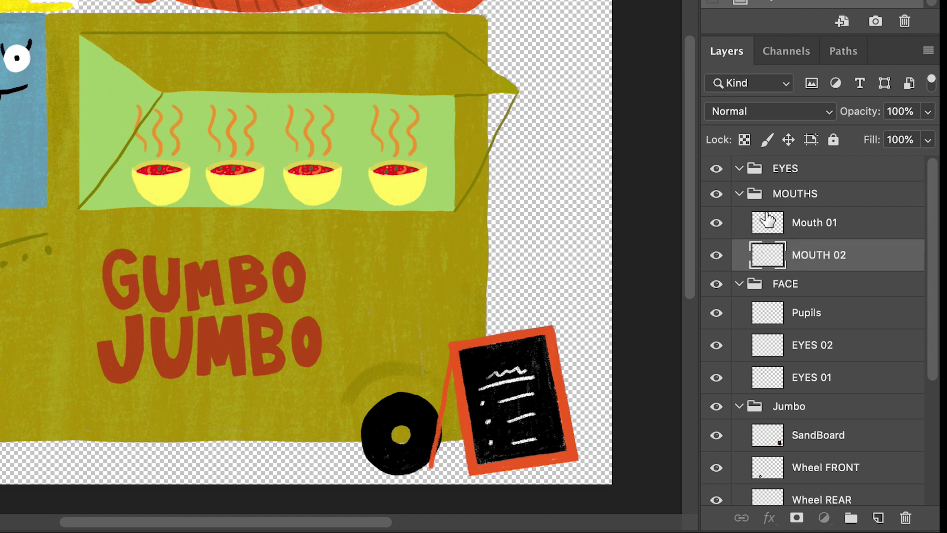
click(768, 219)
click(771, 262)
click(802, 197)
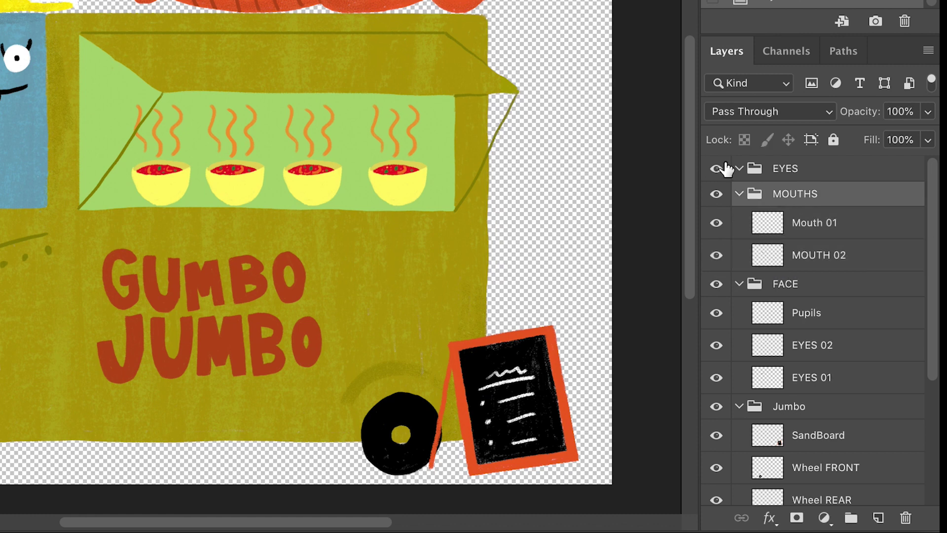
Move the EYES 02 and EYES 01 layers from the FACE group into the EYES group
click(805, 345)
shift+click(803, 378)
drag(810, 349, 799, 170)
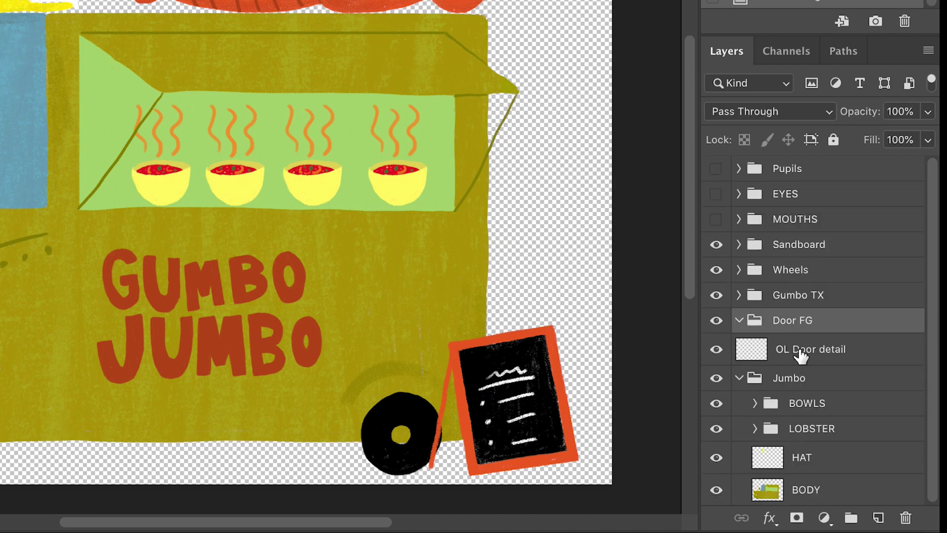
Put the OL Door detail layer into the Door FG group and collapse the group
click(800, 356)
click(739, 320)
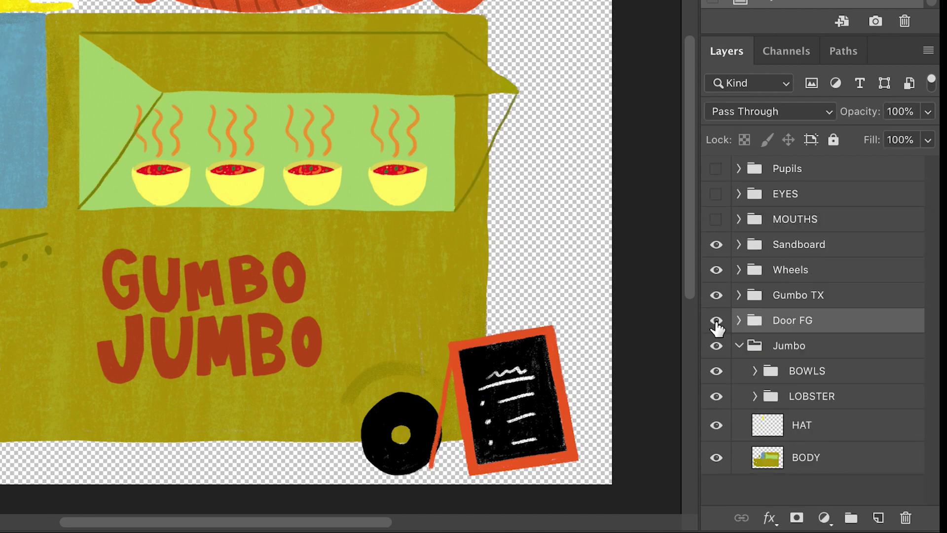
Reduce the selection of the BODY layer's olive bodywork to just the awning above the serving window with the Polygonal Lasso
click(838, 468)
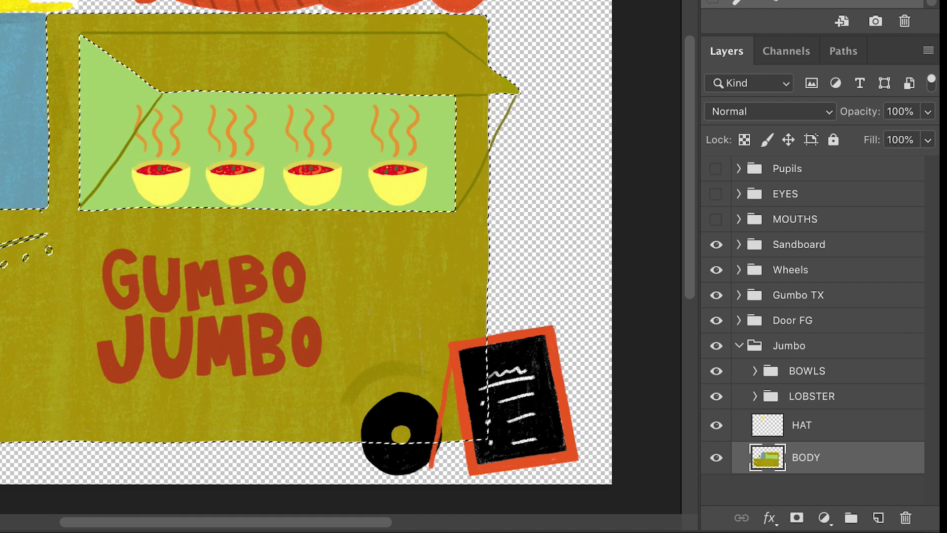
alt+click(88, 59)
click(80, 32)
click(446, 33)
click(492, 68)
click(554, 30)
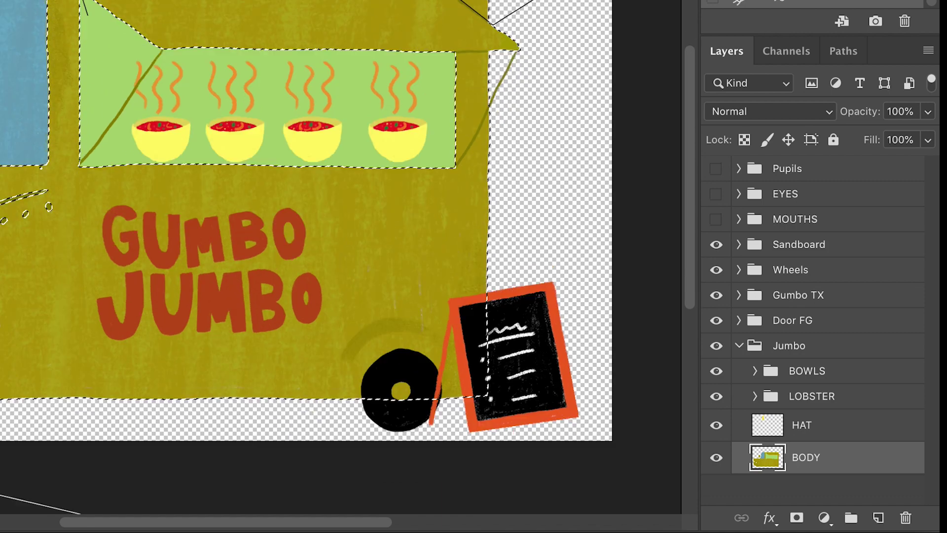
click(336, 488)
click(563, 450)
click(622, 133)
click(586, 58)
click(523, 45)
double_click(156, 91)
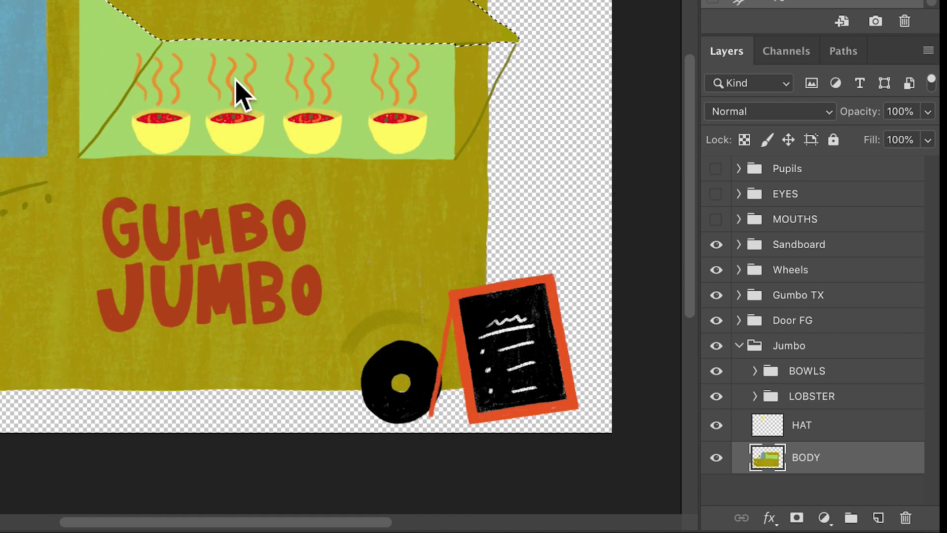
Copy the selected awning to a new layer and place it in the Door FG group beneath OL Door detail
key(ctrl+j)
drag(789, 455, 795, 322)
click(739, 321)
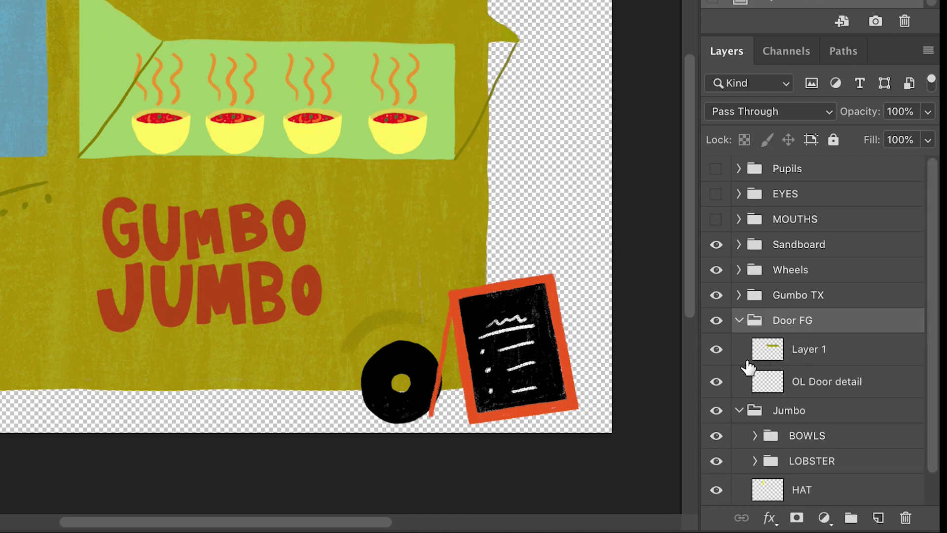
drag(749, 367, 763, 395)
click(738, 321)
Hide and show the Door FG group and the BODY layer to check the separated awning
click(717, 321)
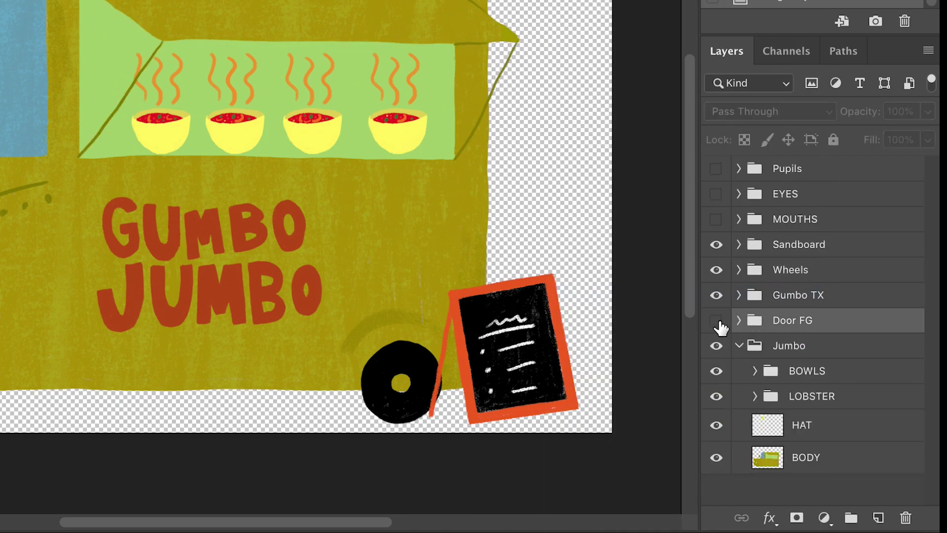
click(718, 321)
click(711, 460)
click(715, 460)
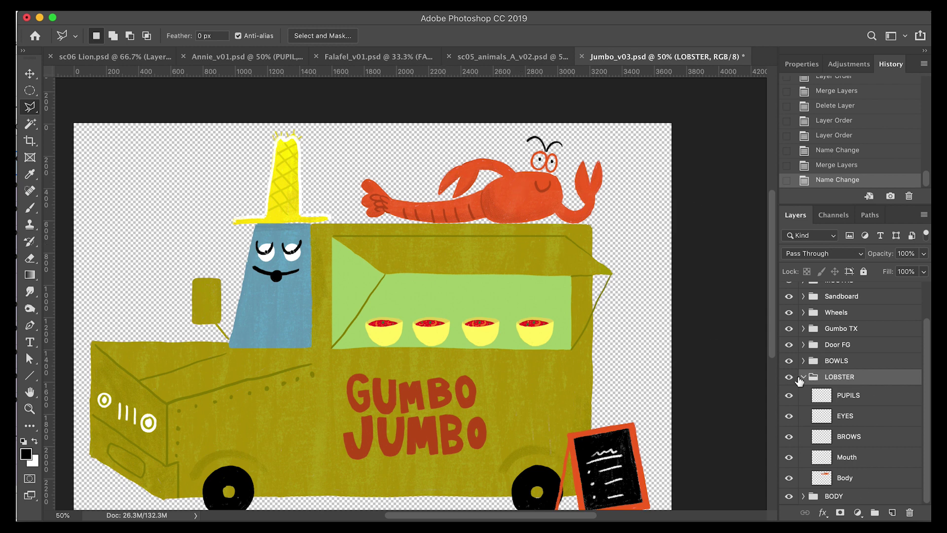
Collapse the LOBSTER group in Jumbo_v03.psd
click(803, 377)
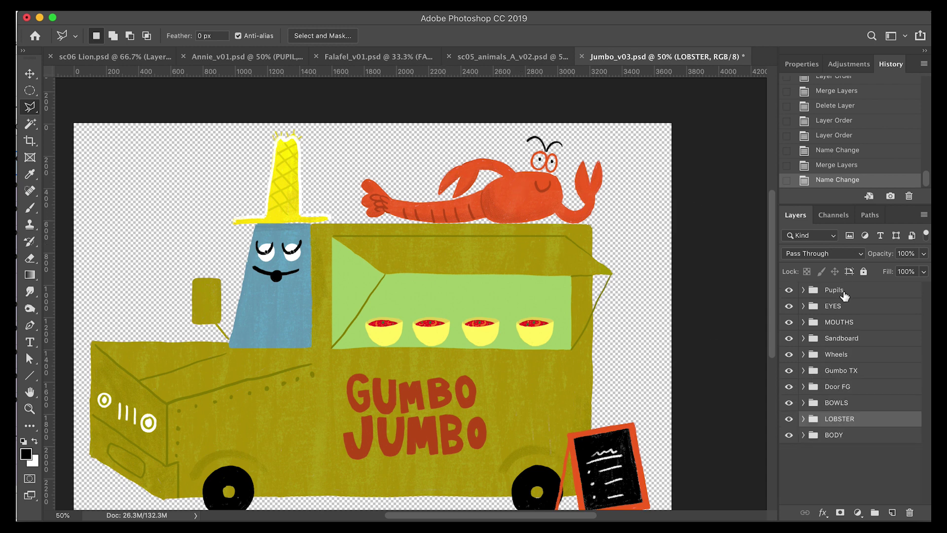
Go over the EYES, MOUTHS, Wheels, Gumbo TX and Sandboard groups and save Jumbo_v03.psd
click(858, 309)
click(858, 322)
click(862, 354)
click(865, 370)
click(864, 339)
key(super+s)
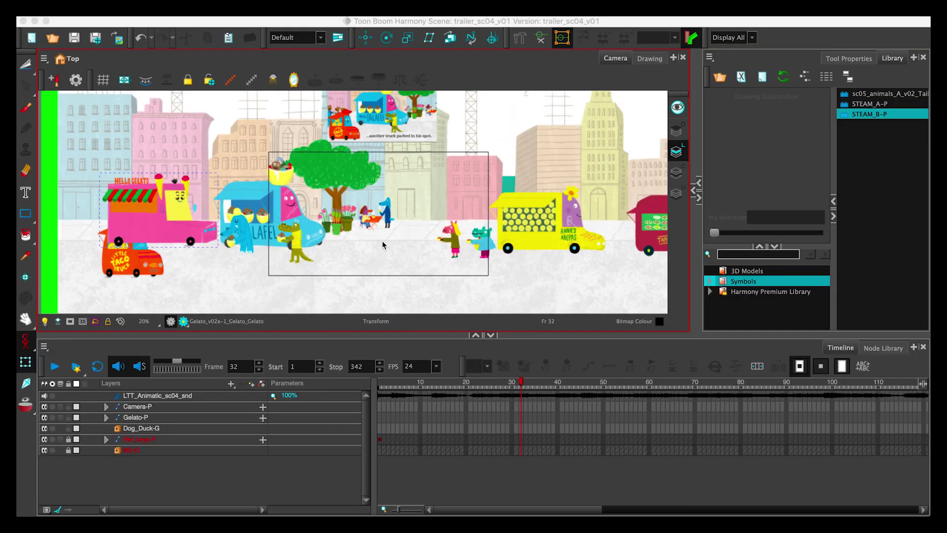
Switch to Toon Boom Harmony and hide every artwork layer of the trailer_sc04_v01 scene, from Camera-P down to BG-G
scroll(382, 245, up, 3)
scroll(384, 245, down, 3)
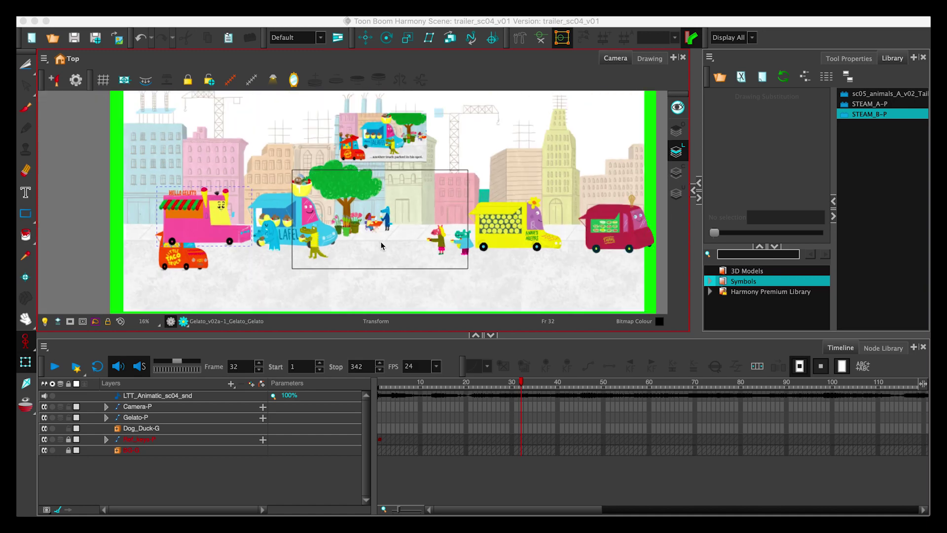
scroll(370, 240, down, 2)
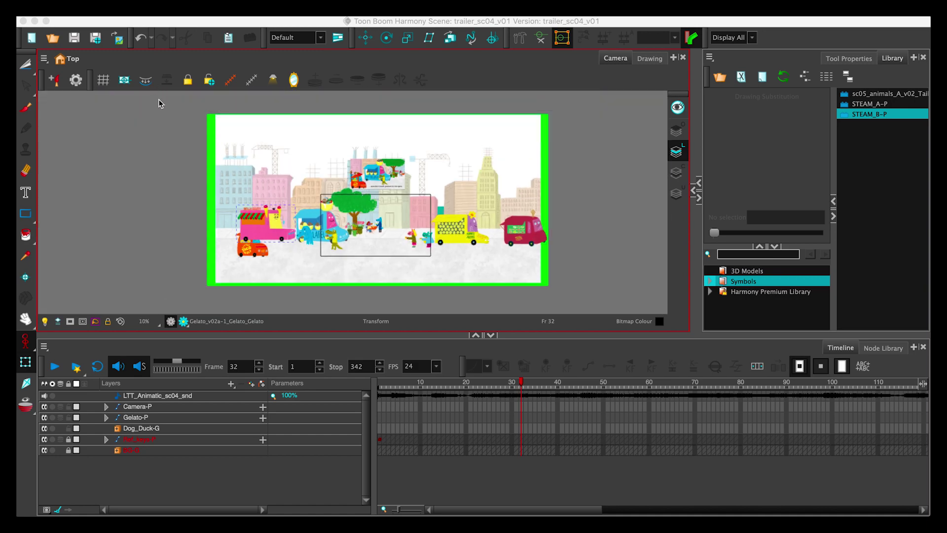
scroll(353, 213, up, 1)
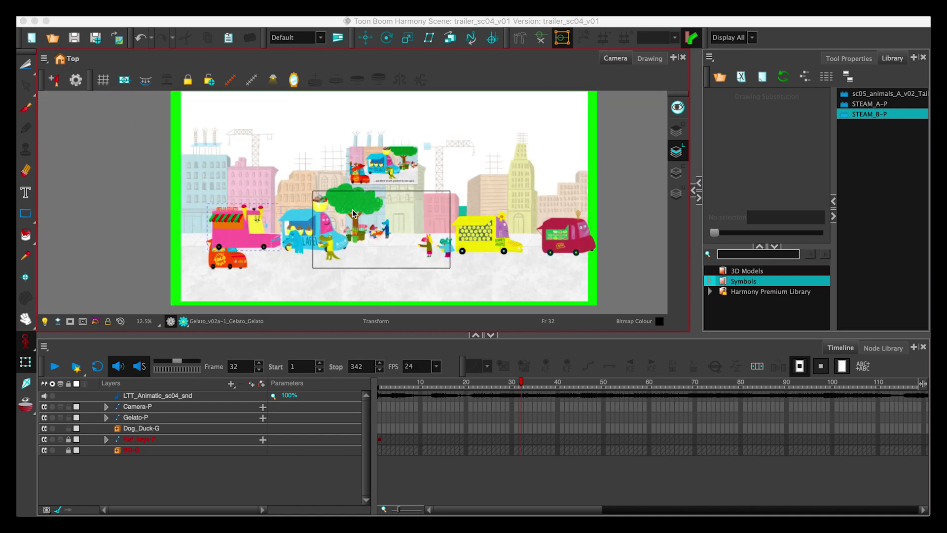
scroll(370, 225, up, 1)
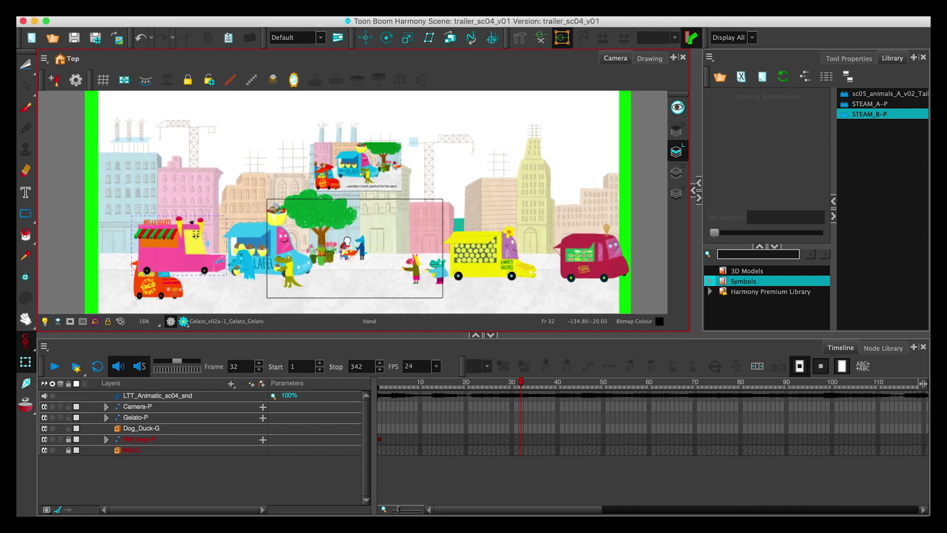
scroll(371, 226, down, 2)
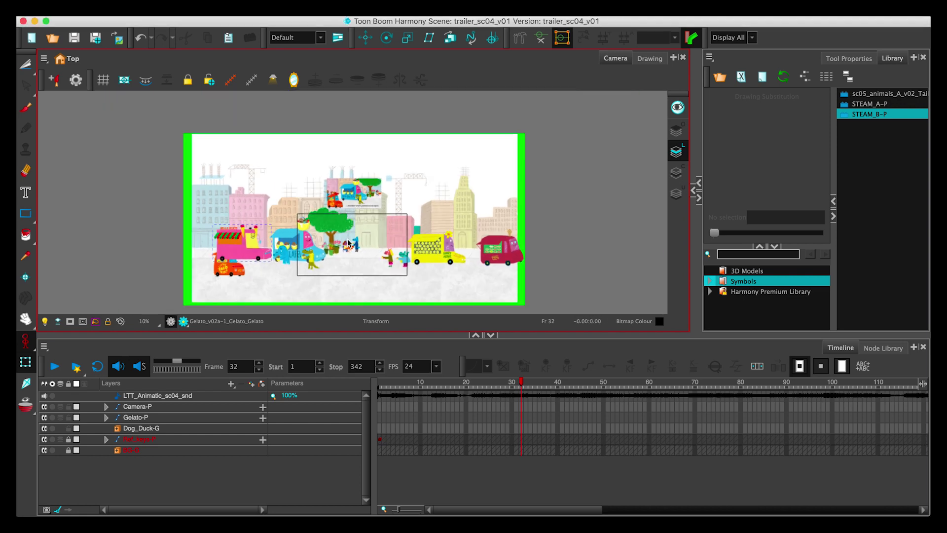
click(45, 439)
click(44, 407)
click(44, 418)
click(44, 428)
click(44, 450)
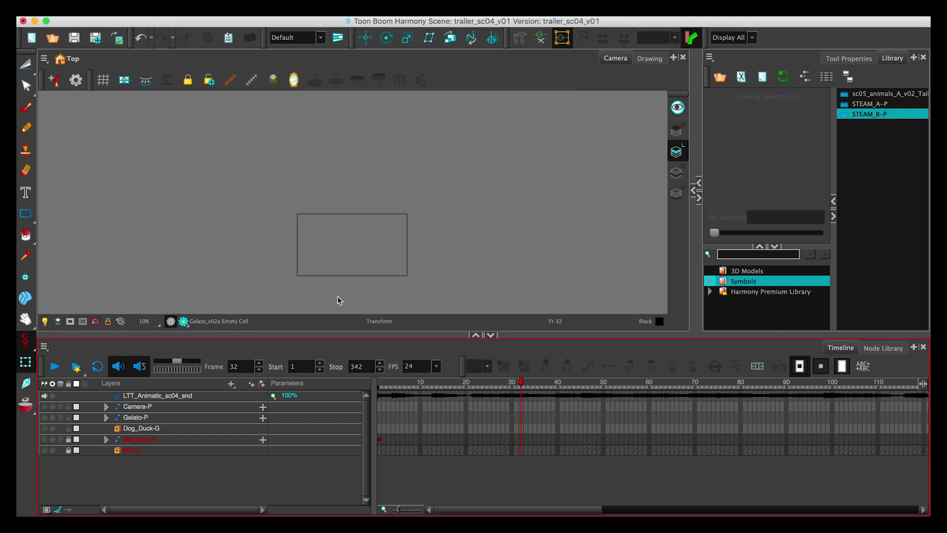
Start an image import and choose Jumbo_v03.psd from the Character Art folder as the source file
scroll(345, 257, up, 3)
drag(345, 259, 362, 233)
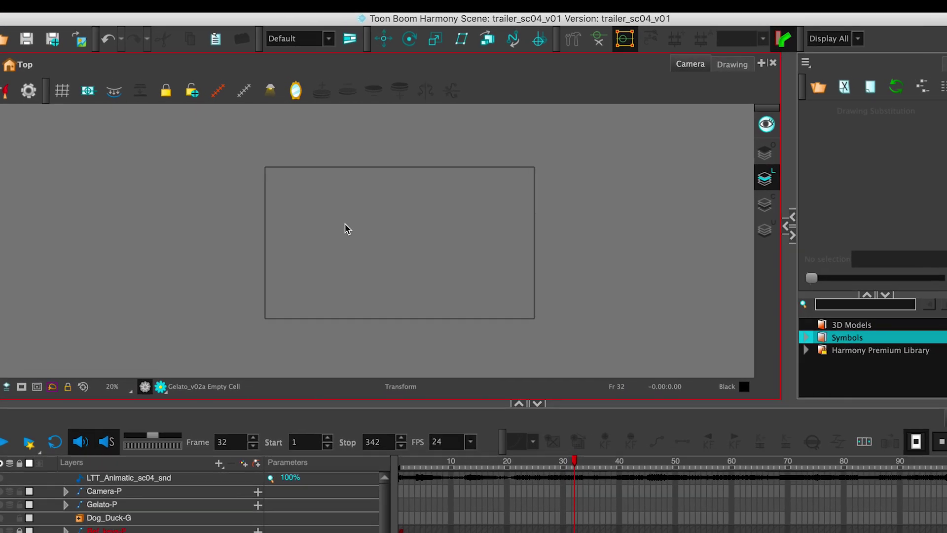
click(101, 5)
mouse_move(214, 190)
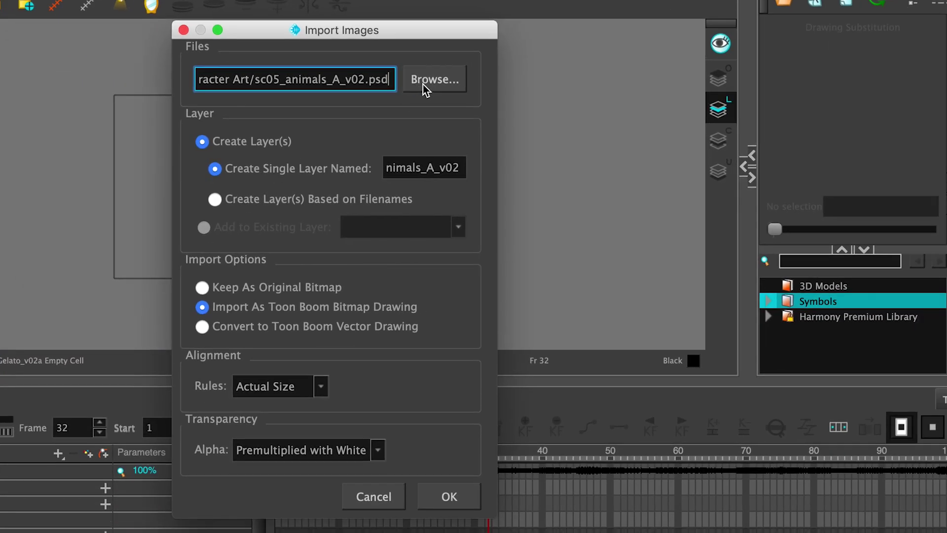
click(425, 81)
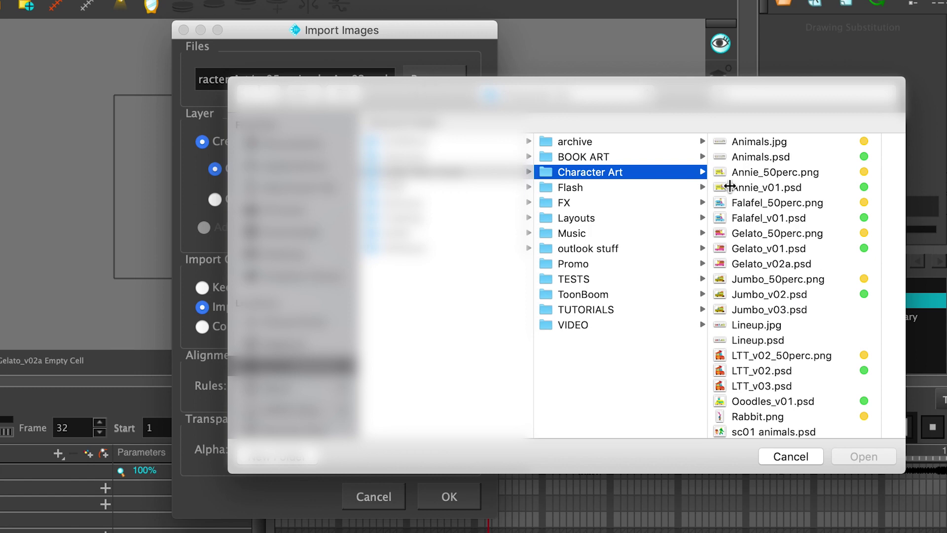
scroll(780, 285, down, 5)
click(726, 178)
click(587, 192)
click(861, 455)
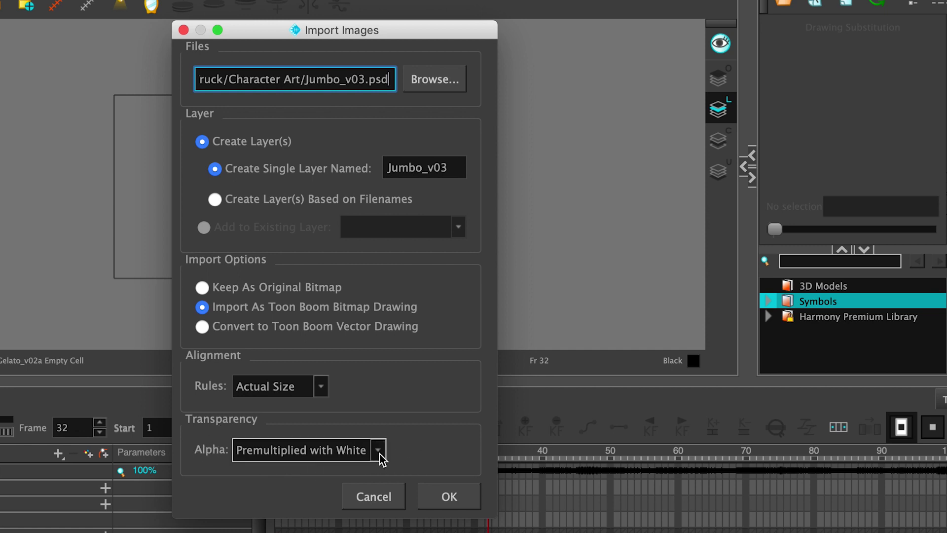
Import the PSD as a Toon Boom bitmap drawing at actual size, with groups as layers and straight transparency
click(450, 499)
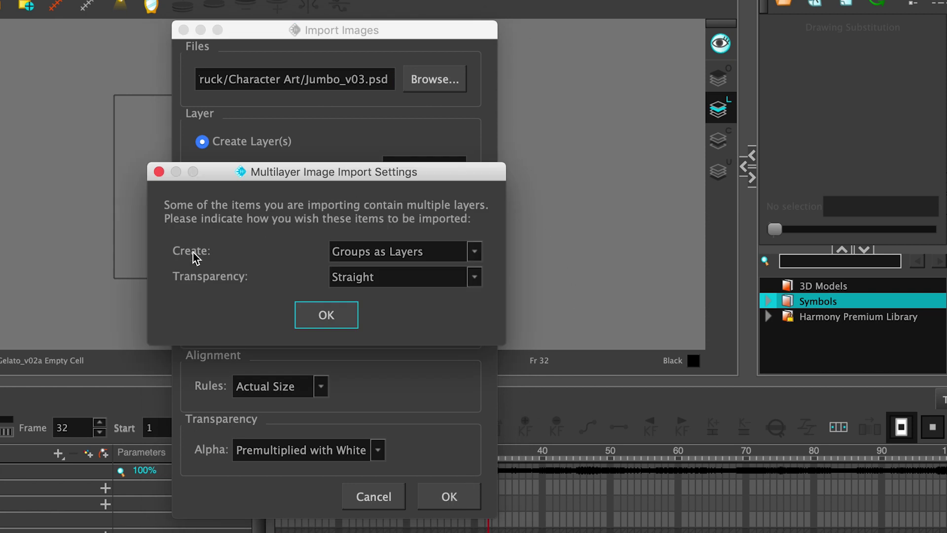
click(475, 252)
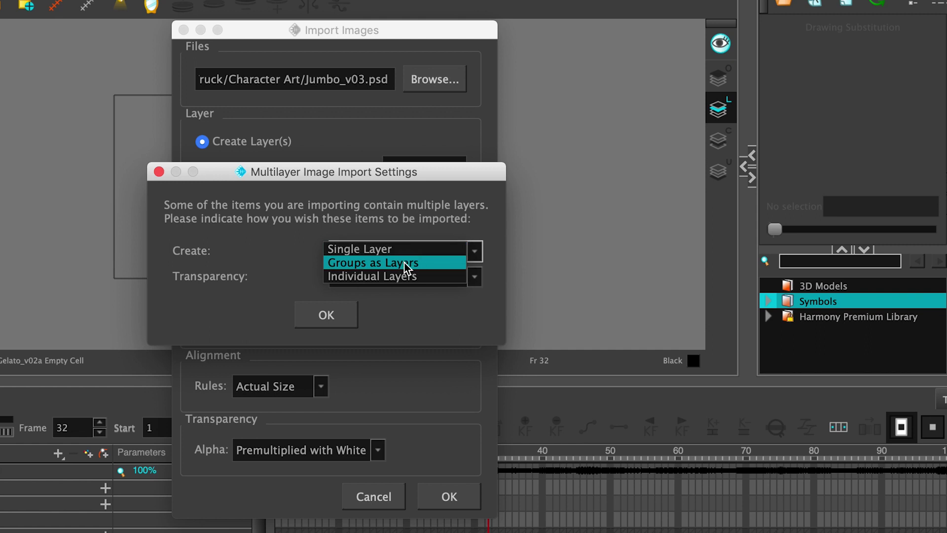
click(406, 263)
click(472, 254)
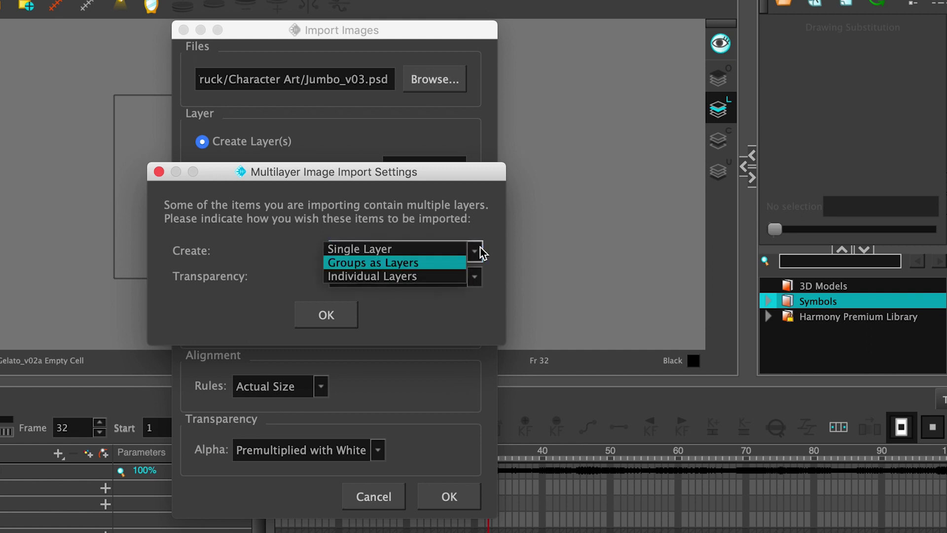
click(393, 263)
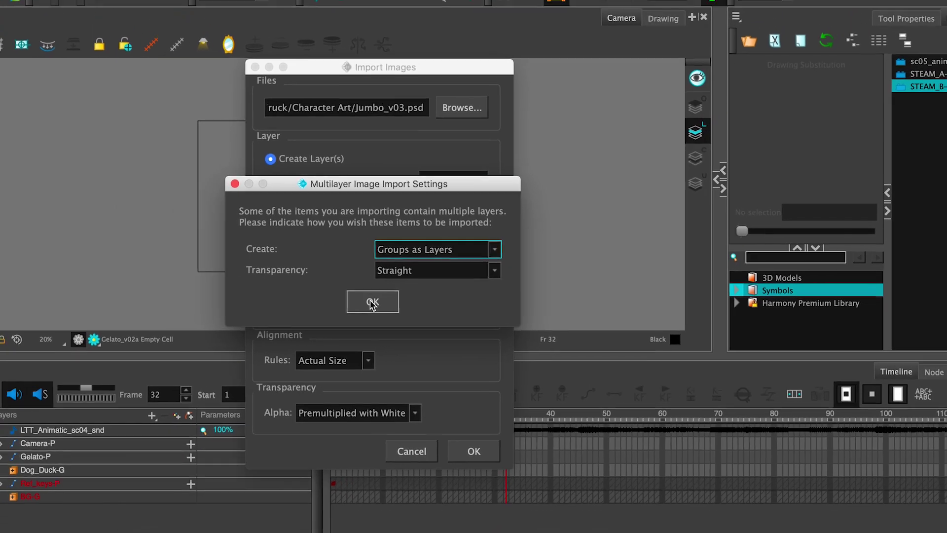
click(338, 316)
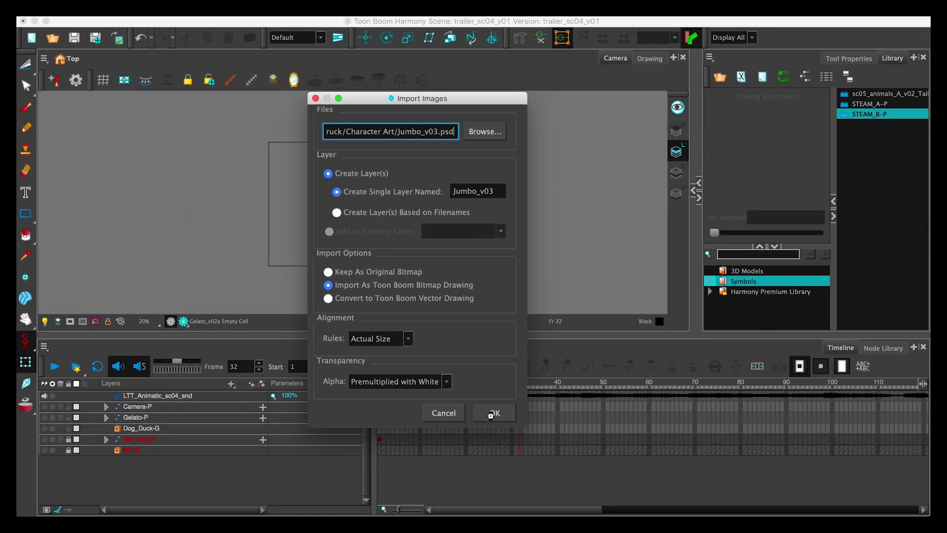
click(494, 413)
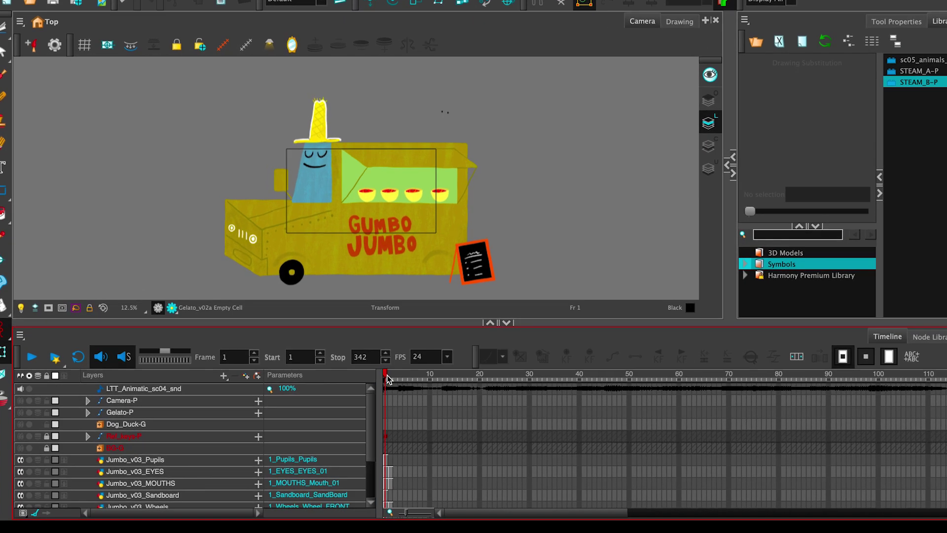
At frame 1, select all imported Jumbo_v03 layers from Pupils to BODY and group them with a composite
click(384, 384)
drag(398, 371, 423, 371)
drag(441, 353, 424, 352)
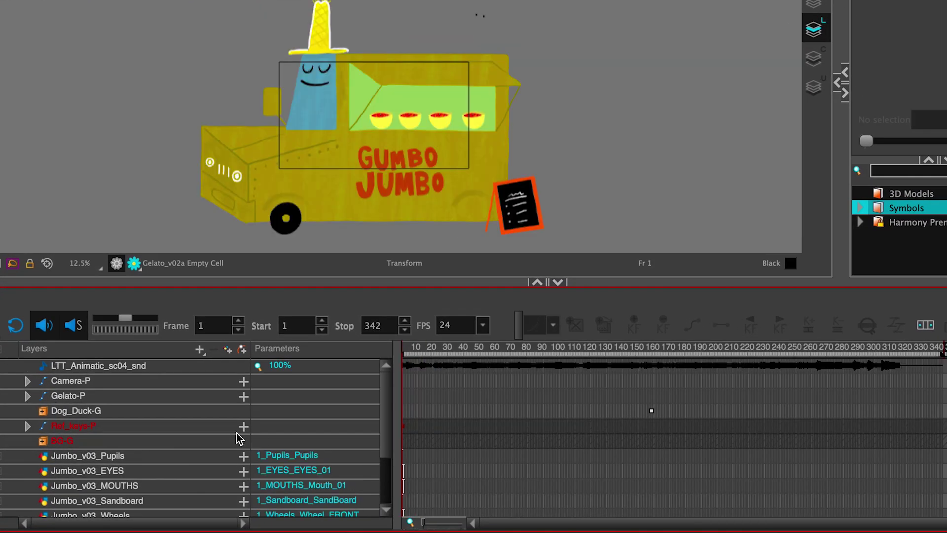
scroll(193, 443, down, 5)
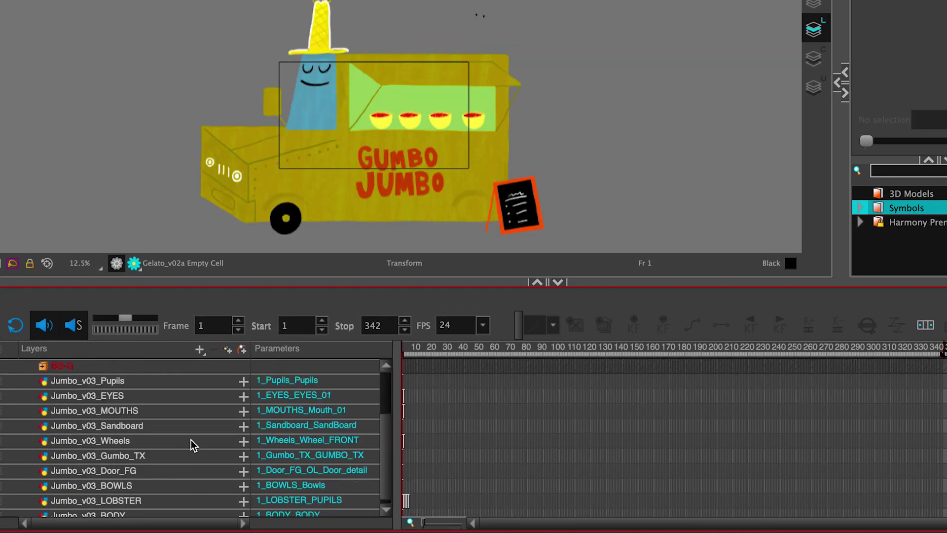
click(95, 380)
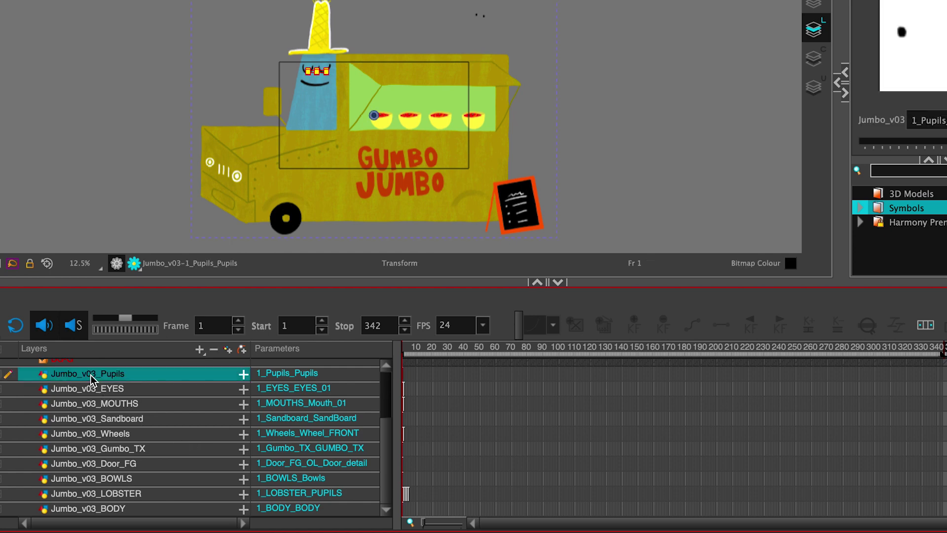
key(ctrl+a)
right_click(106, 390)
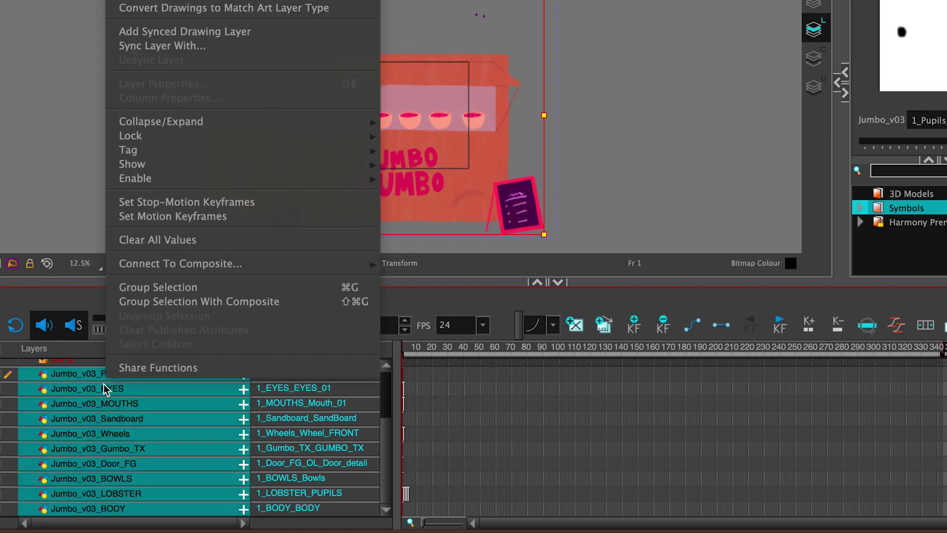
click(212, 302)
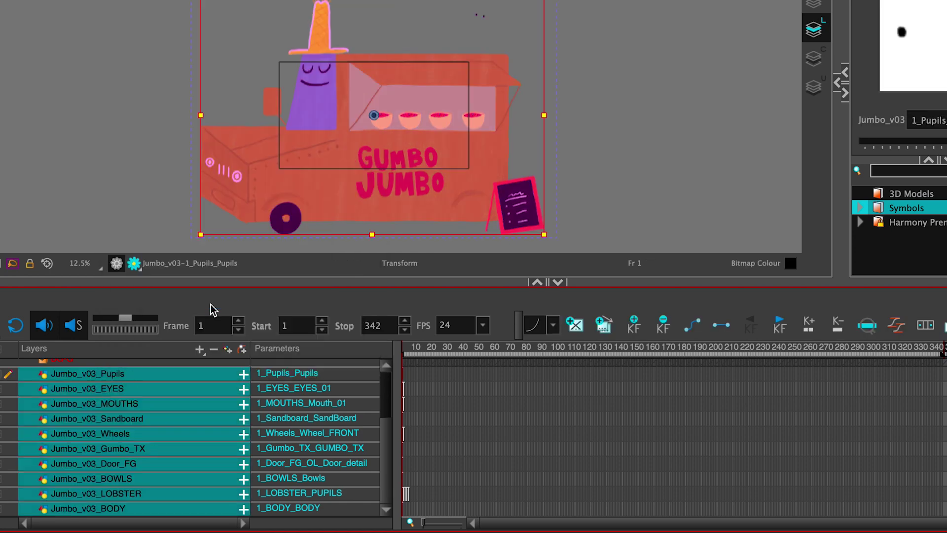
Reposition the Jumbo_v03_Pupils-G group node in the Node View and open the group to examine its node network
click(846, 74)
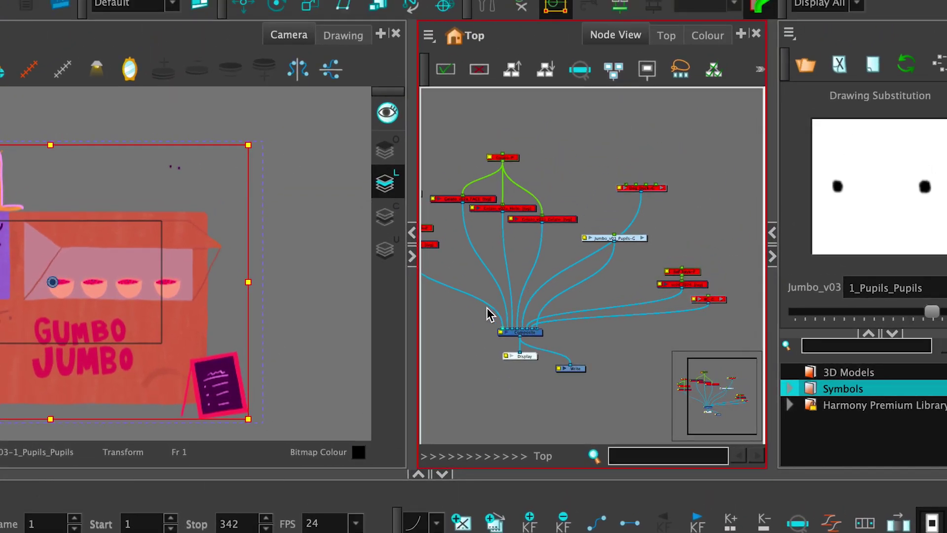
scroll(489, 309, down, 4)
scroll(469, 309, up, 2)
drag(619, 134, 630, 131)
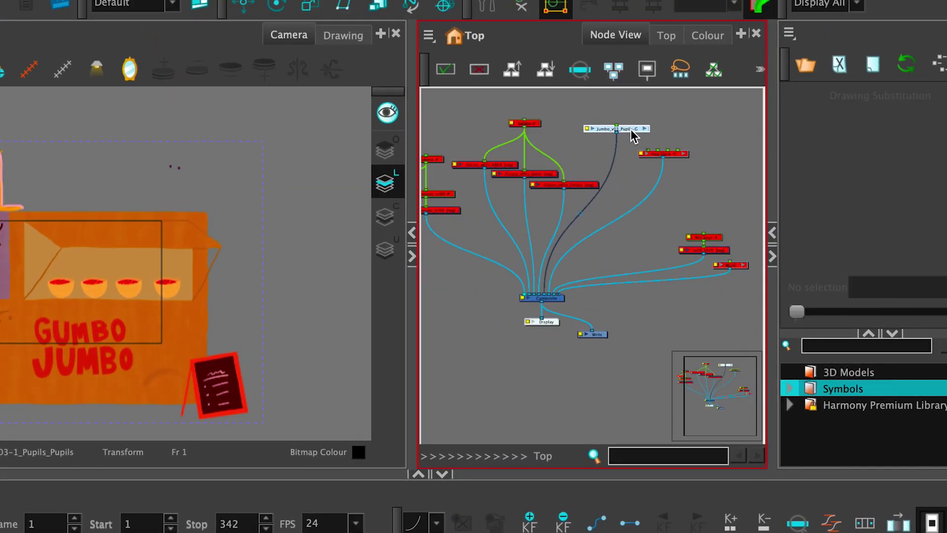
click(642, 129)
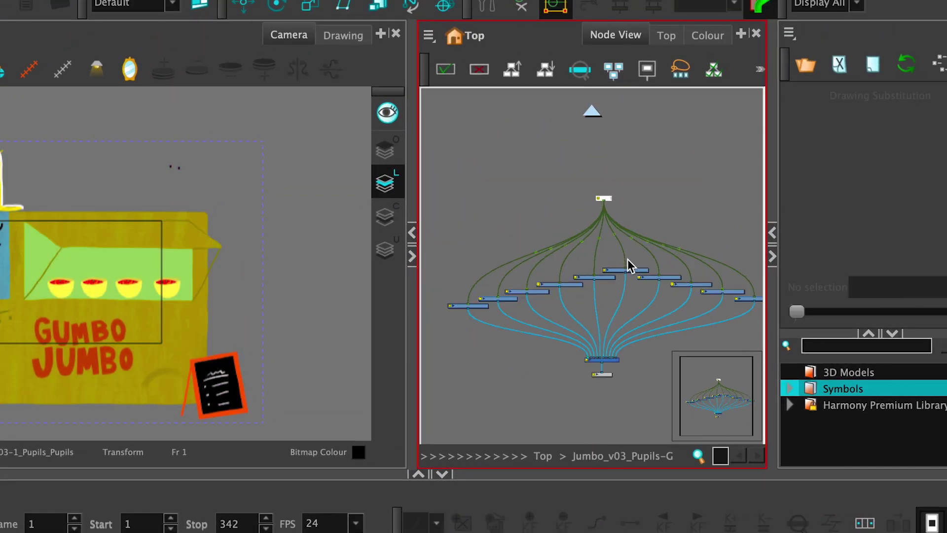
scroll(629, 265, down, 1)
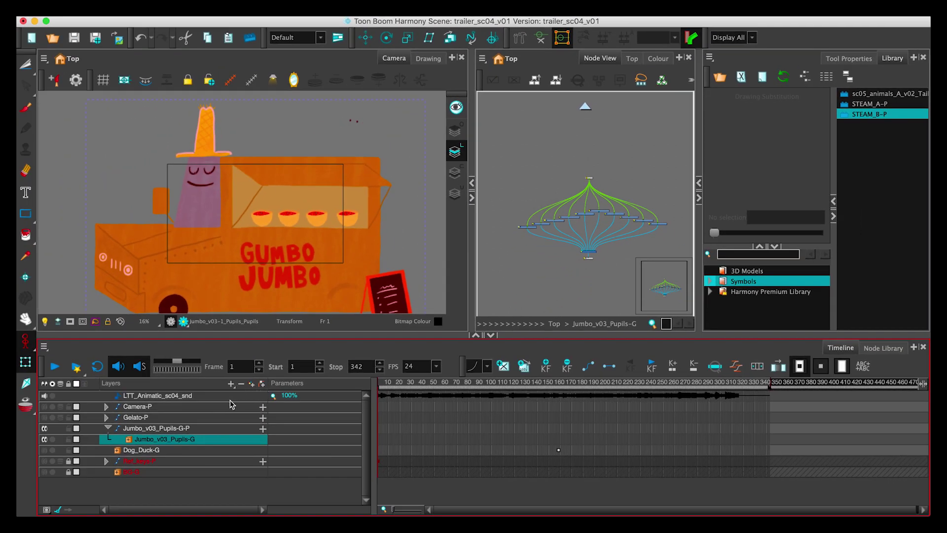
Rename the truck's group to Jumbo_-G and its peg to Jumbo-G-P, and return to the top-level network
click(155, 429)
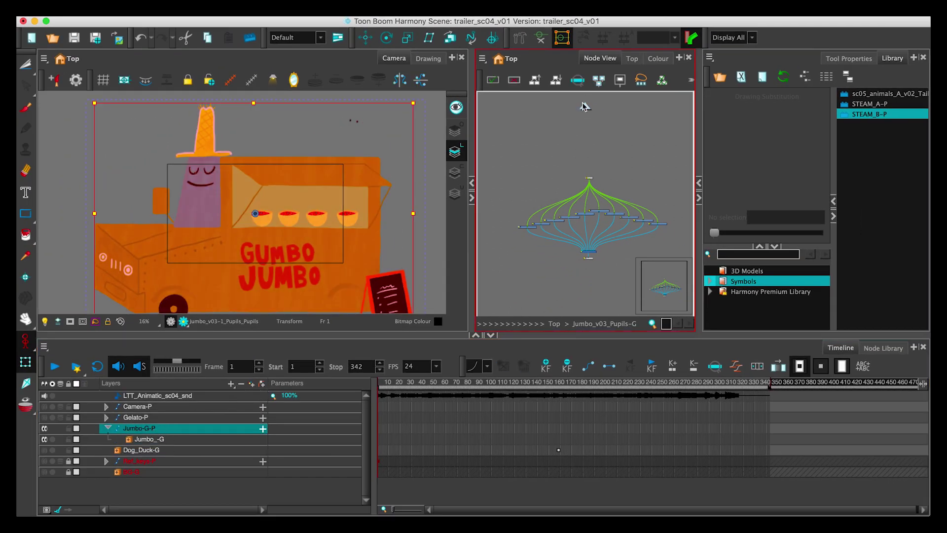
click(585, 106)
scroll(594, 205, down, 2)
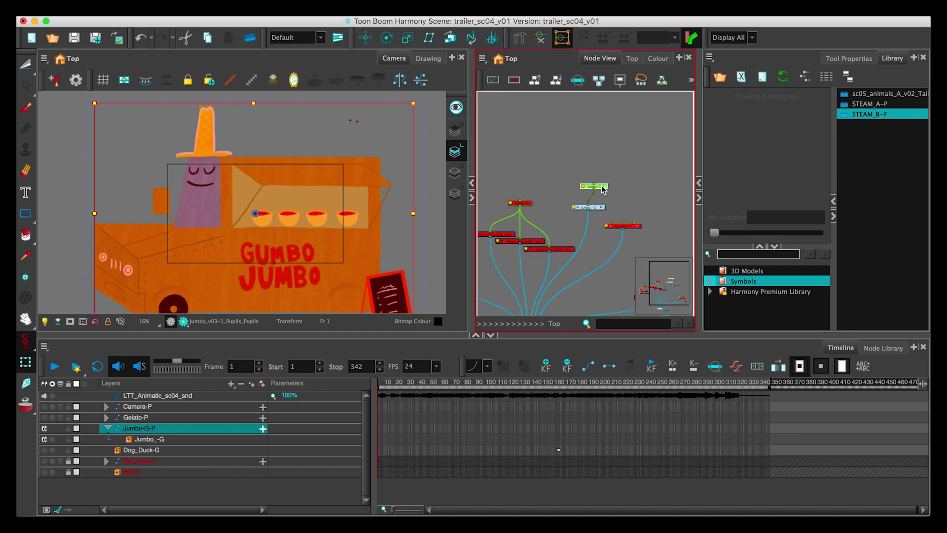
Collapse Jumbo-G-P in the timeline and extend the exposure of its drawings to the end of the scene
scroll(246, 225, down, 4)
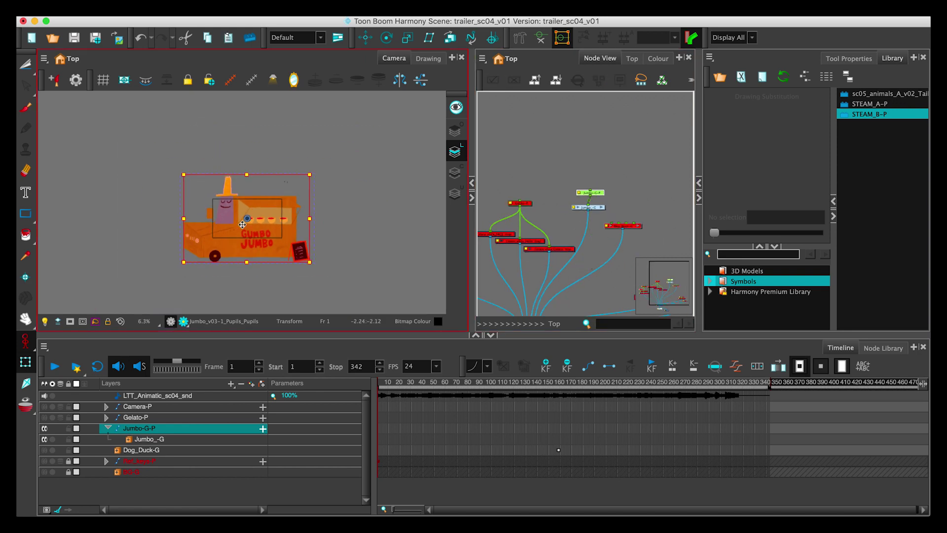
scroll(245, 225, up, 5)
scroll(259, 202, down, 1)
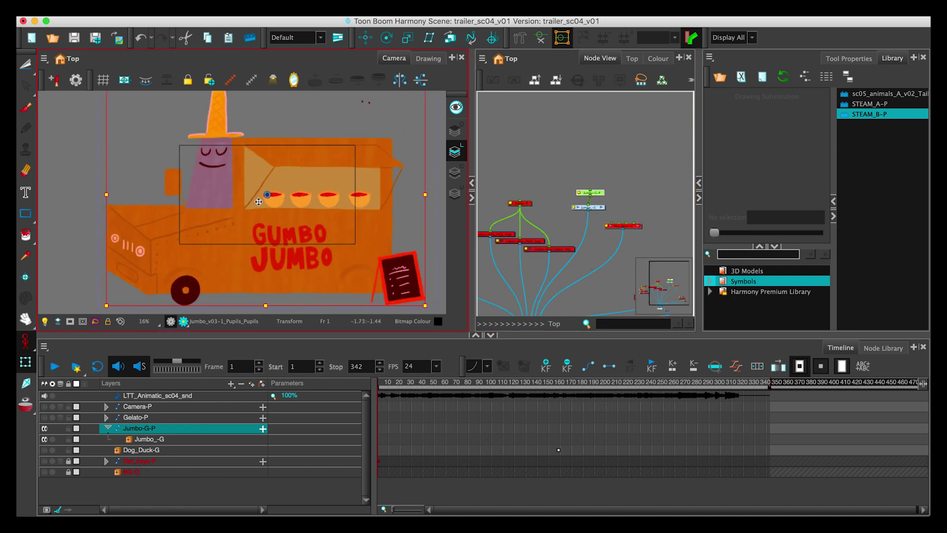
click(107, 428)
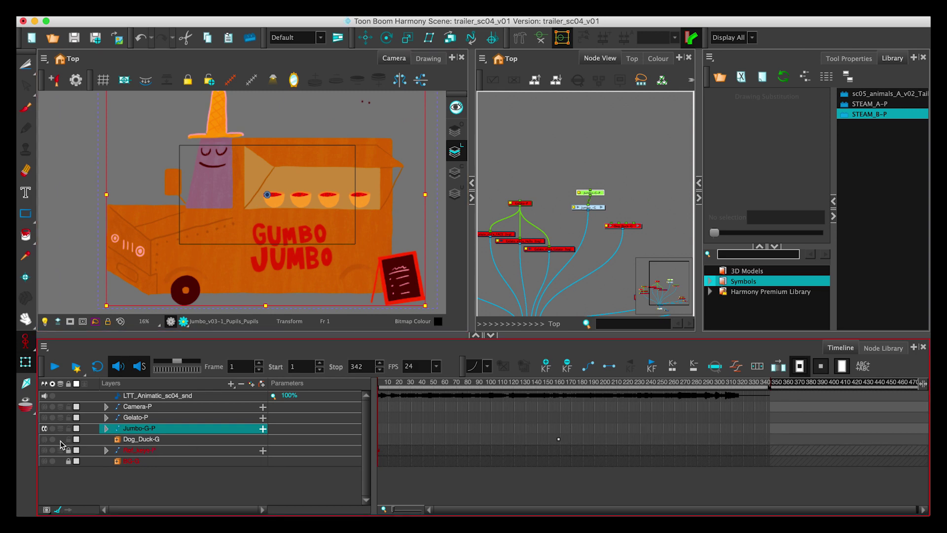
key(2)
key(2)
drag(577, 510, 869, 509)
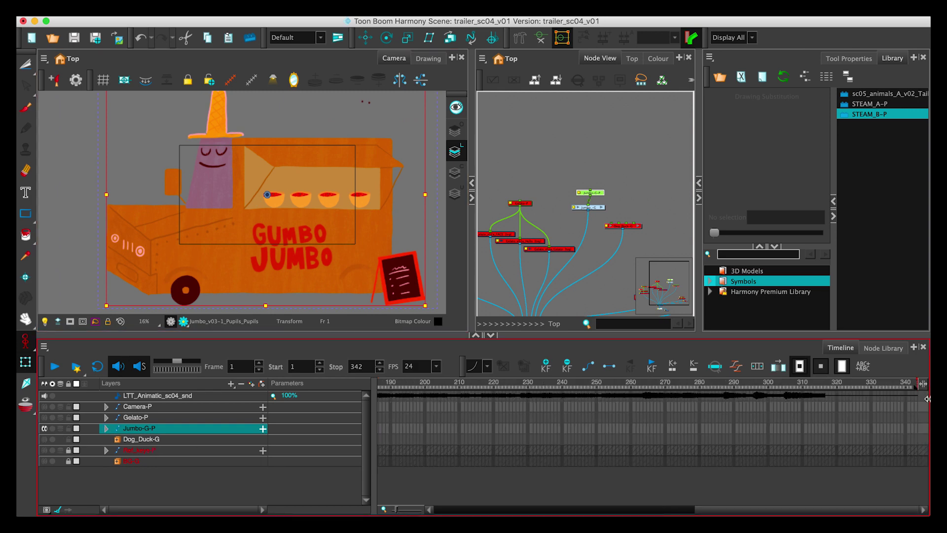
key(g)
drag(720, 510, 459, 510)
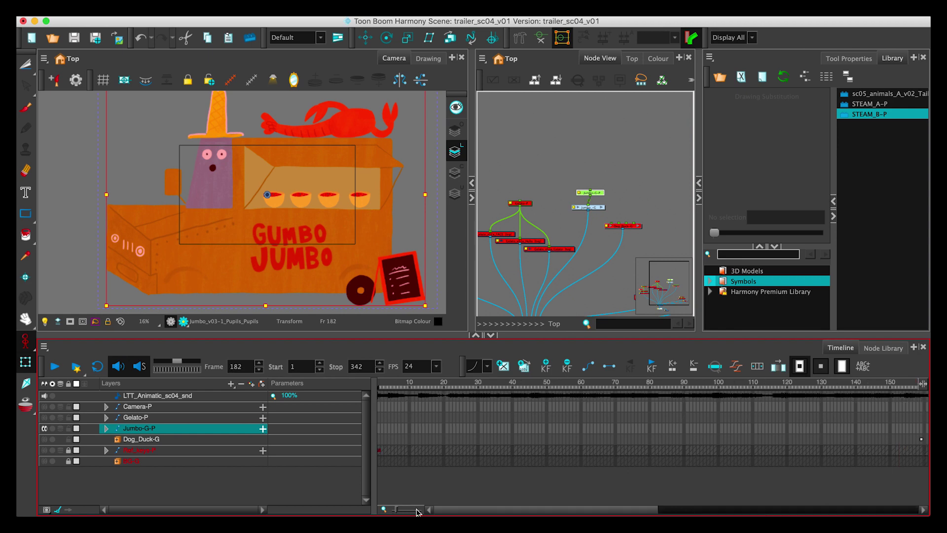
Expand Jumbo-G-P and the Jumbo_-G group to review the Jumbo_v03 layers inside
scroll(261, 216, down, 2)
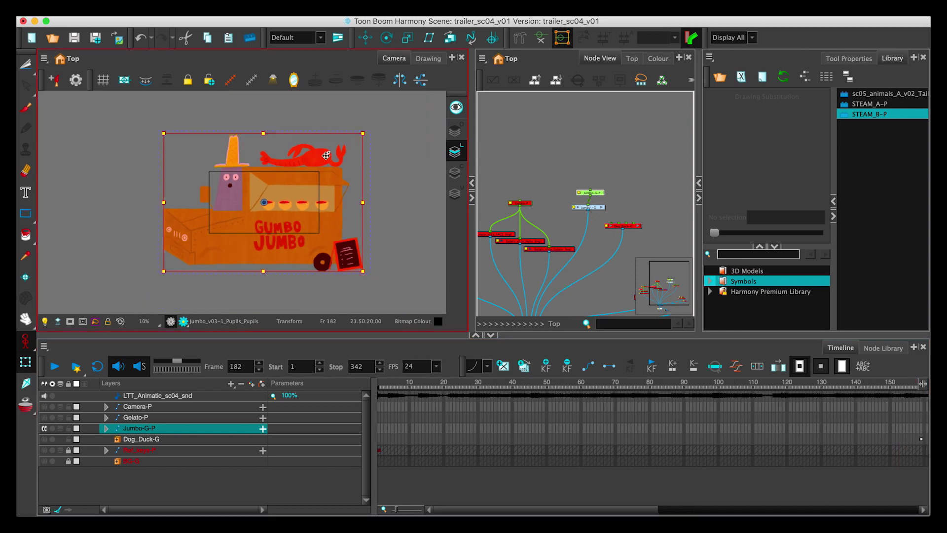
click(106, 429)
click(132, 440)
scroll(155, 434, down, 2)
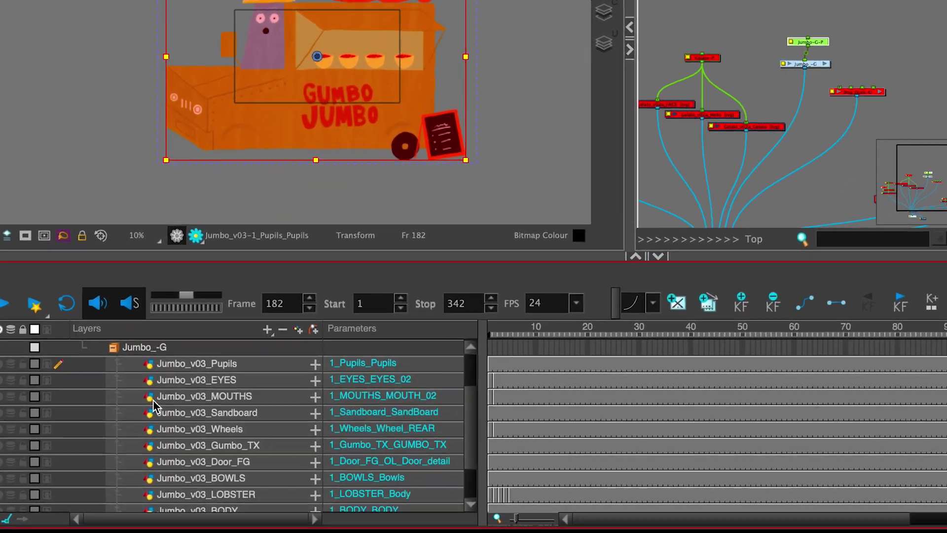
Review the Jumbo_v03 layers and compare the Sandboard and Wheels drawings on the first frames
scroll(153, 402, down, 2)
scroll(153, 403, up, 2)
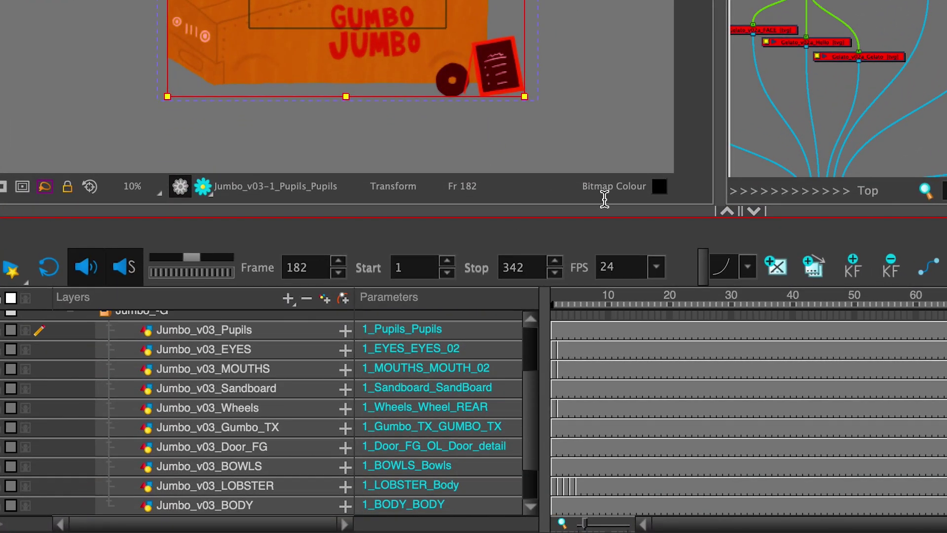
click(48, 101)
click(556, 393)
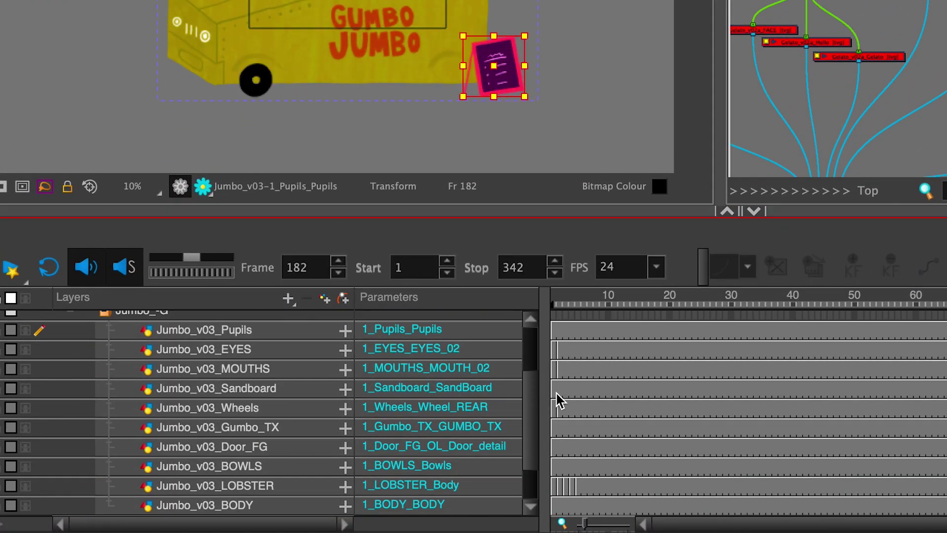
click(557, 397)
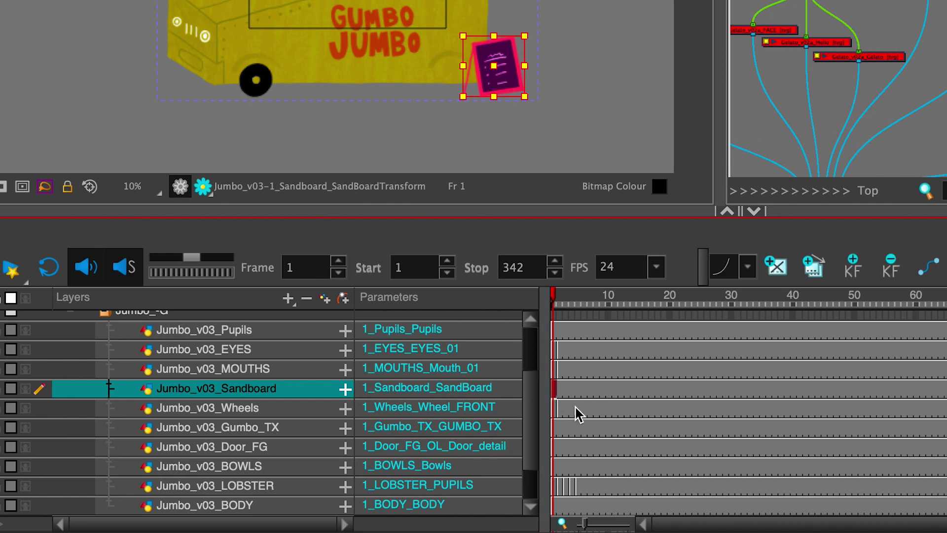
click(572, 409)
click(560, 428)
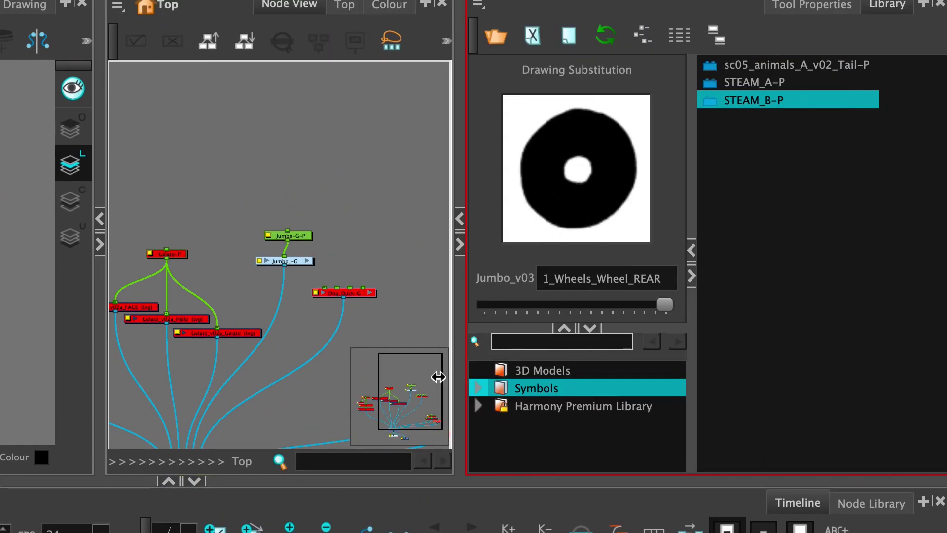
Browse the drawing substitutions shared by the Jumbo_v03 layers, including Gumbo_TX and LOBSTER_BROWS
drag(439, 376, 440, 376)
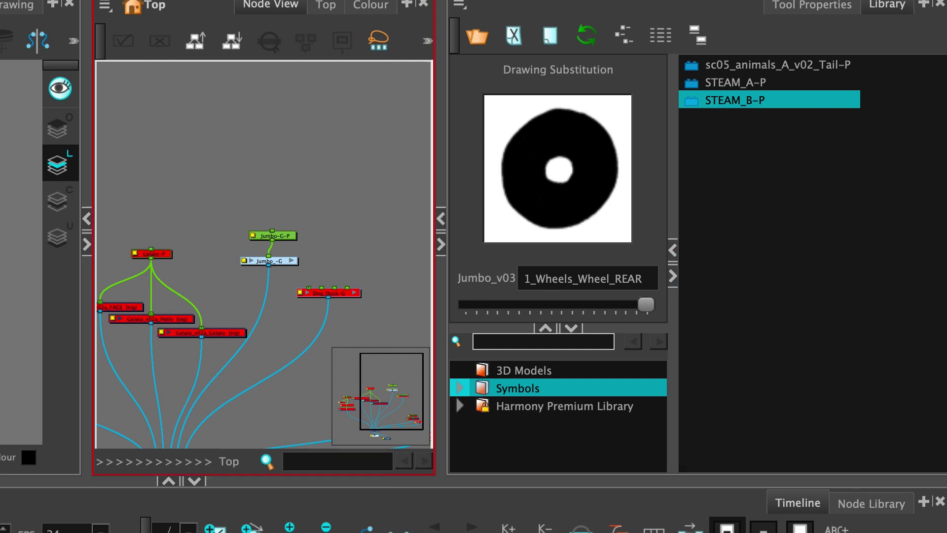
click(535, 309)
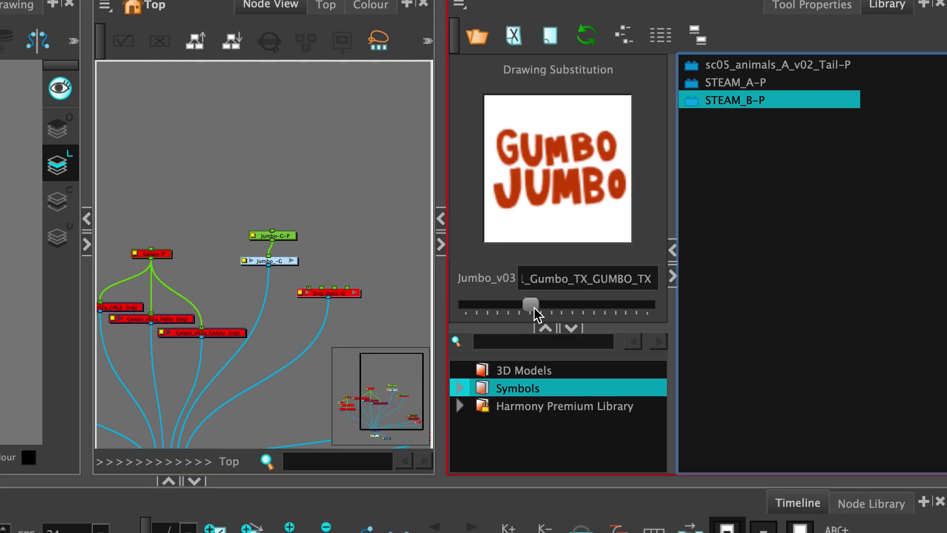
mouse_move(533, 309)
mouse_down()
mouse_move(499, 308)
mouse_move(534, 312)
mouse_up()
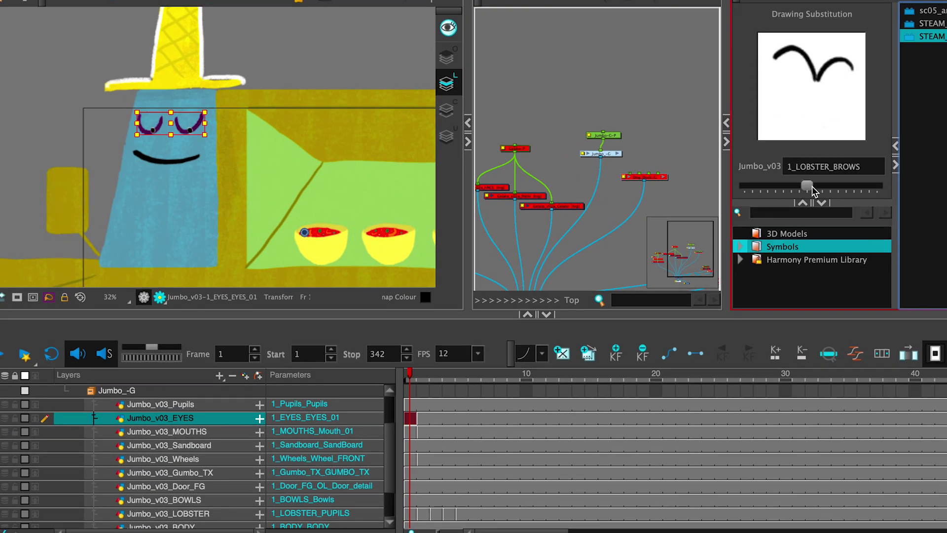
mouse_move(812, 186)
mouse_down()
mouse_move(857, 186)
mouse_move(843, 187)
mouse_up()
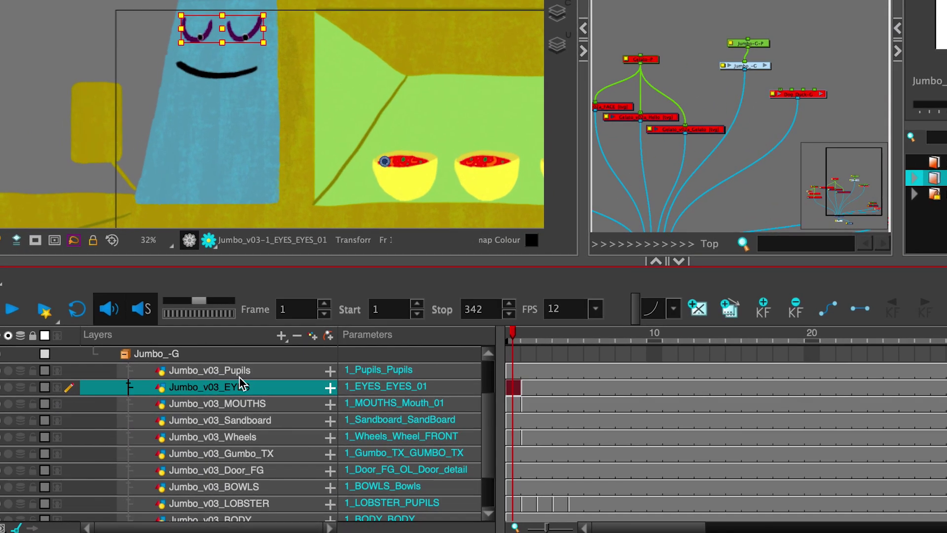
Add a vector drawing layer above Jumbo_v03_EYES and move the EYES_01 and EYES_02 drawings onto it
click(246, 375)
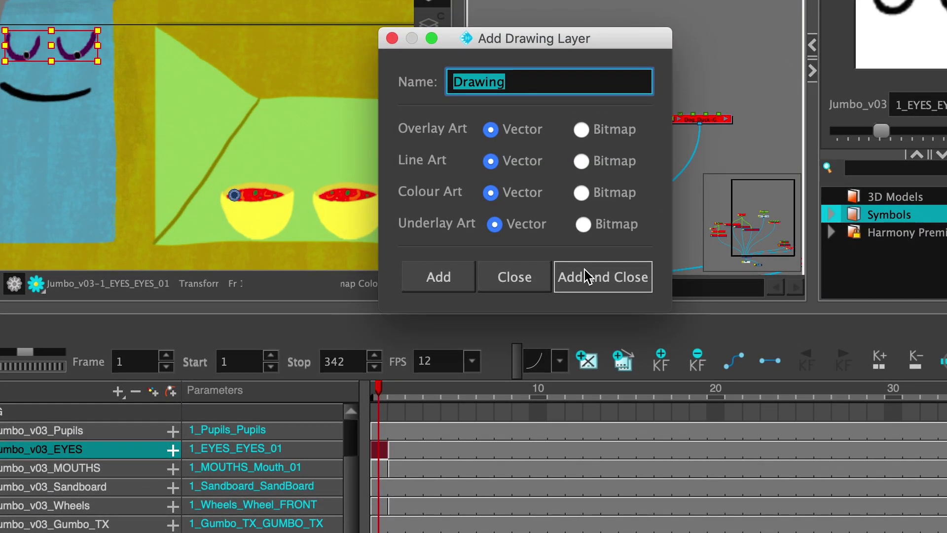
click(587, 276)
click(398, 449)
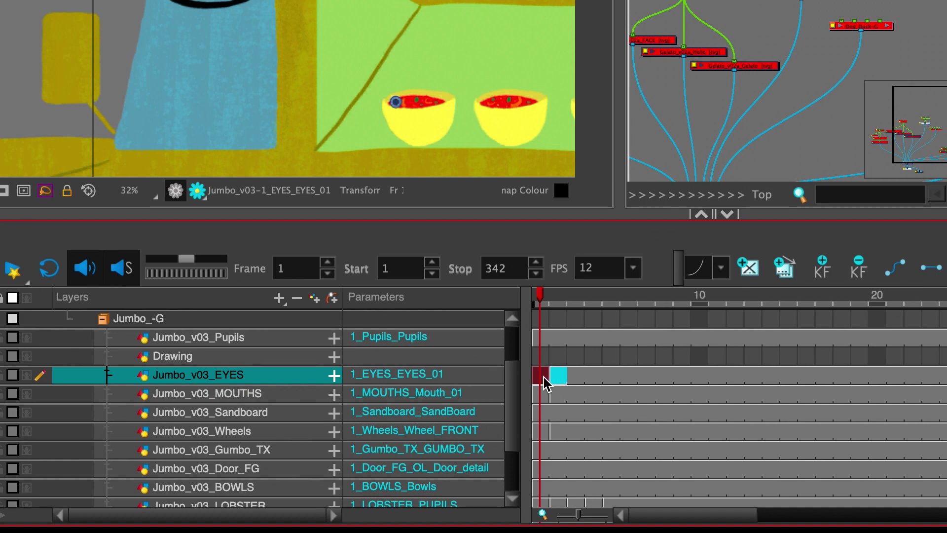
click(545, 359)
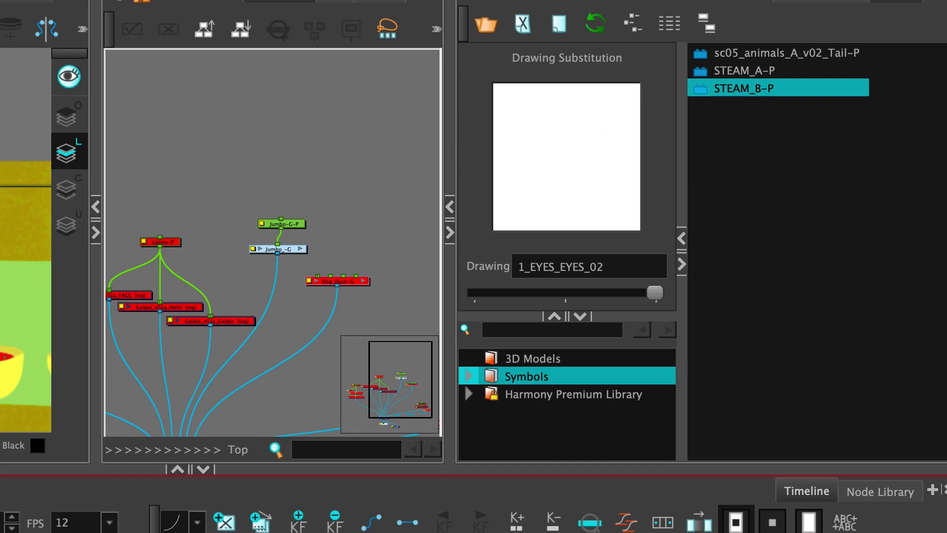
Compare the new eyes layer's drawing substitutions and undo the trial substitution on the Jumbo_v03_BOWLS layer
key([)
key(])
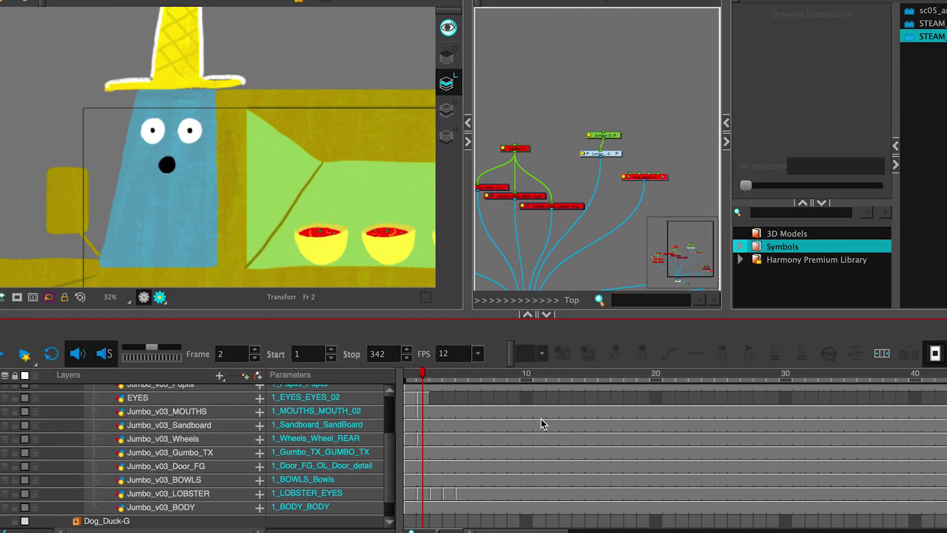
scroll(675, 452, right, 15)
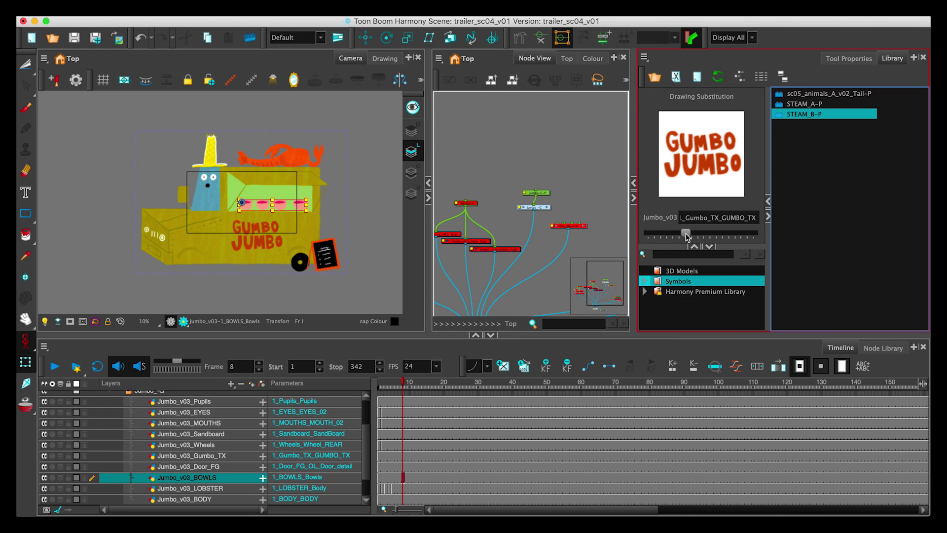
key(super+z)
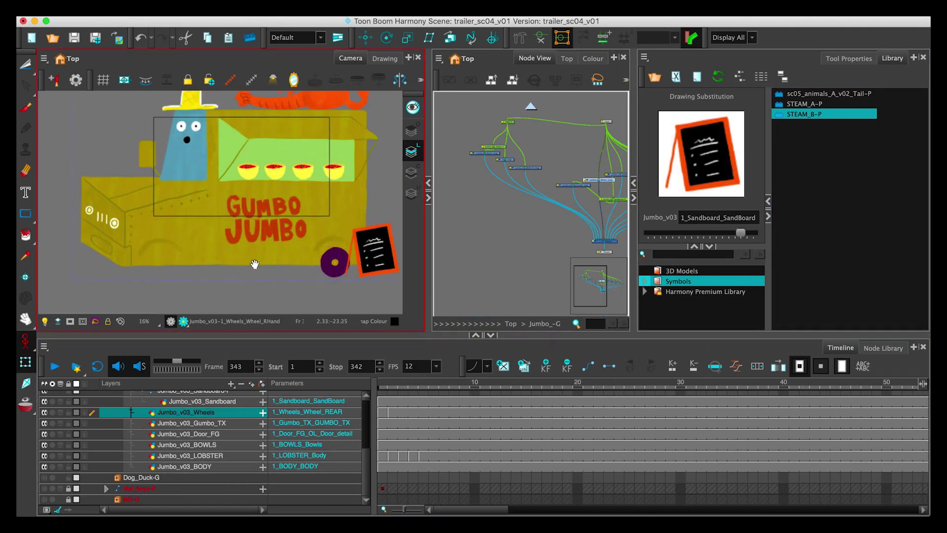
Add two drawing layers above Jumbo_v03_Wheels and move the front and rear wheel drawings onto them at frame 1
click(393, 386)
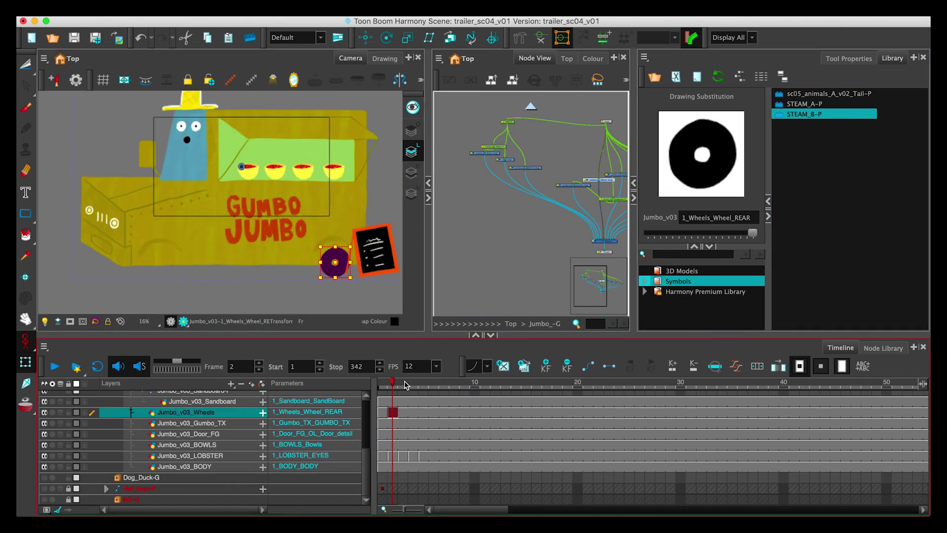
drag(398, 386, 381, 385)
scroll(319, 390, up, 3)
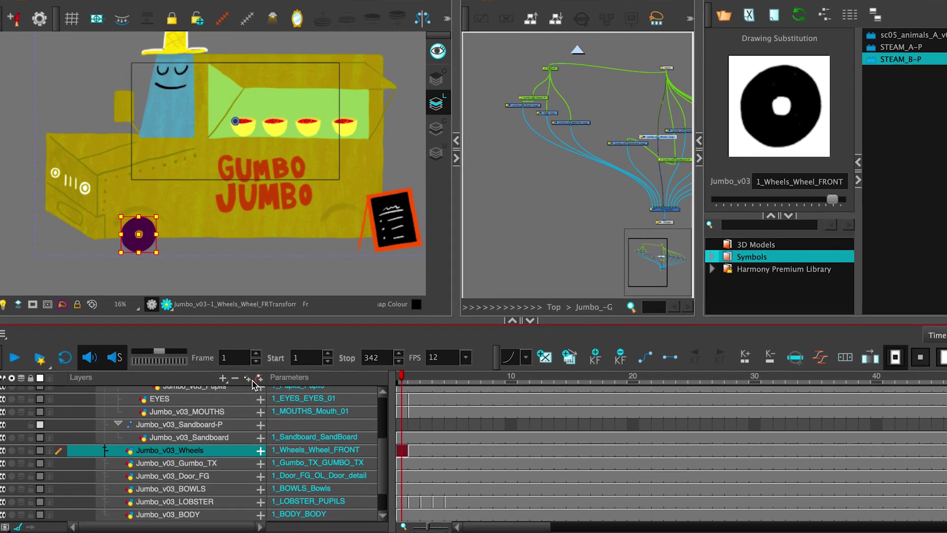
click(253, 385)
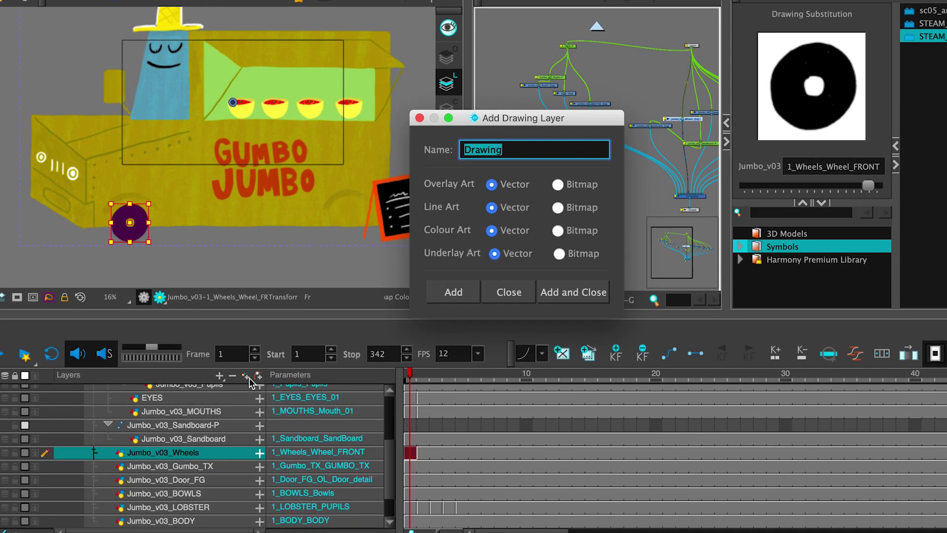
click(557, 294)
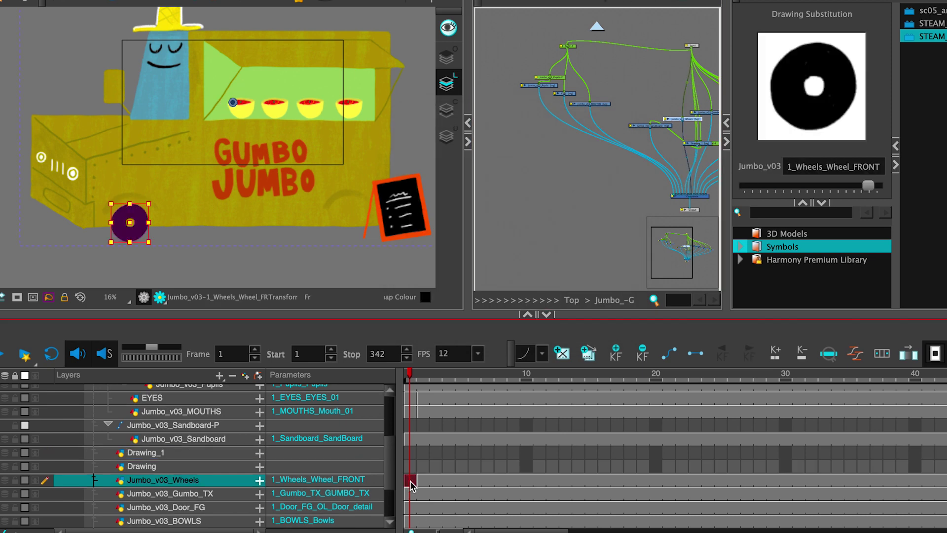
drag(410, 453, 415, 469)
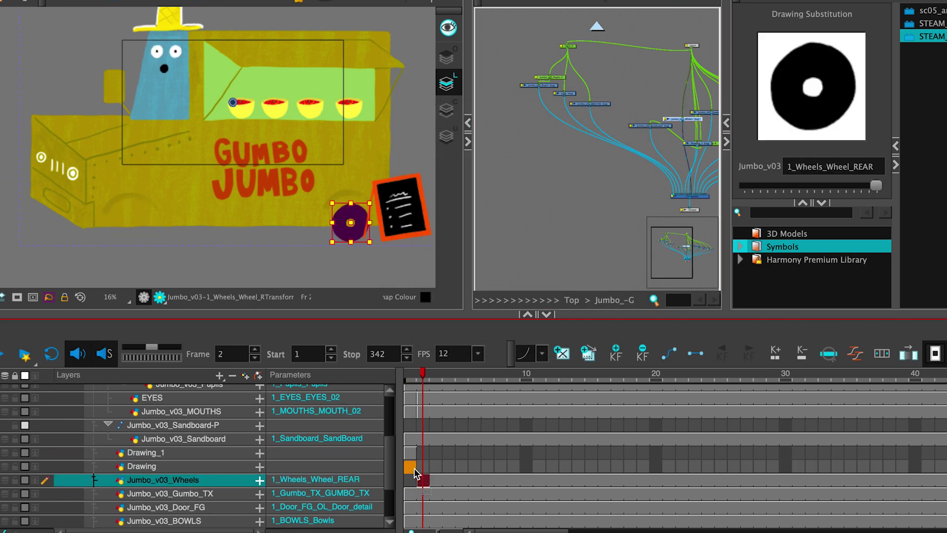
click(411, 468)
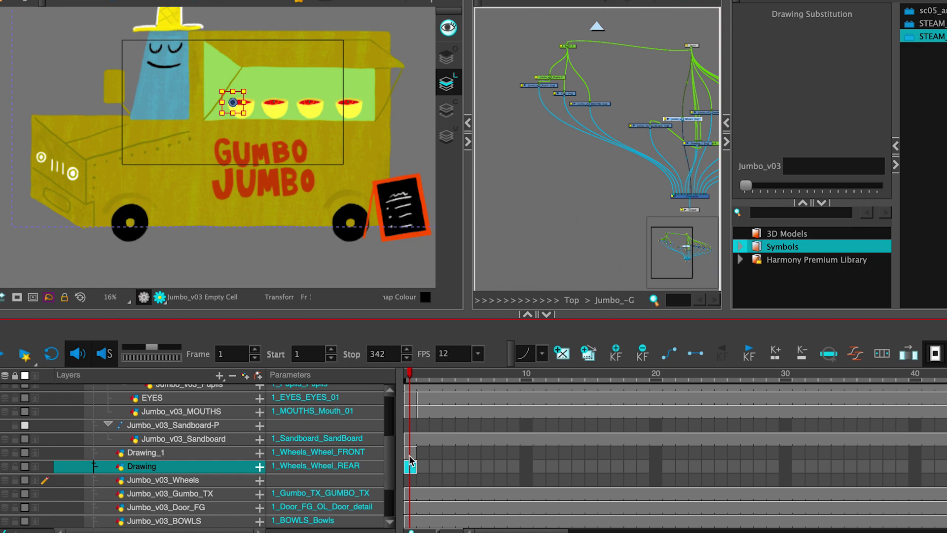
click(412, 453)
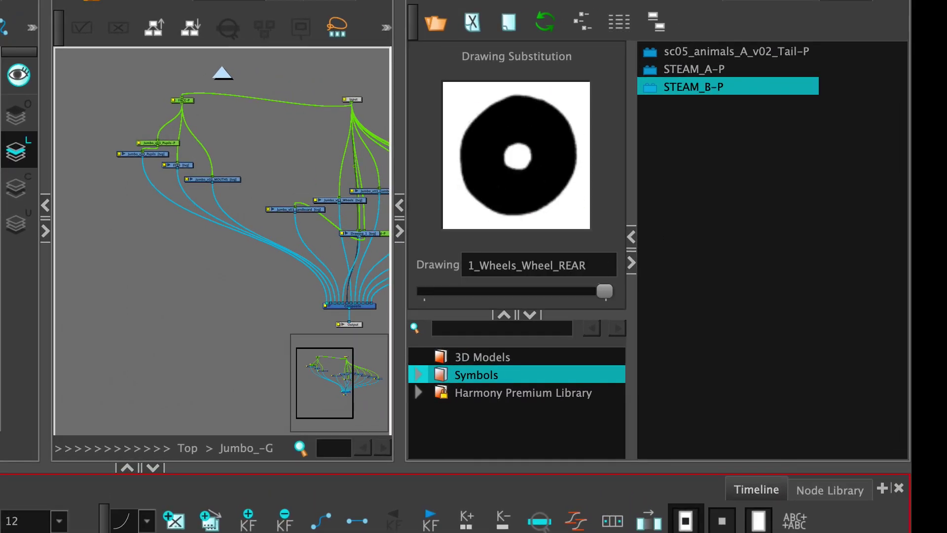
Extend the exposure of the front and rear wheel layers to frame 342 using Overwrite
click(295, 209)
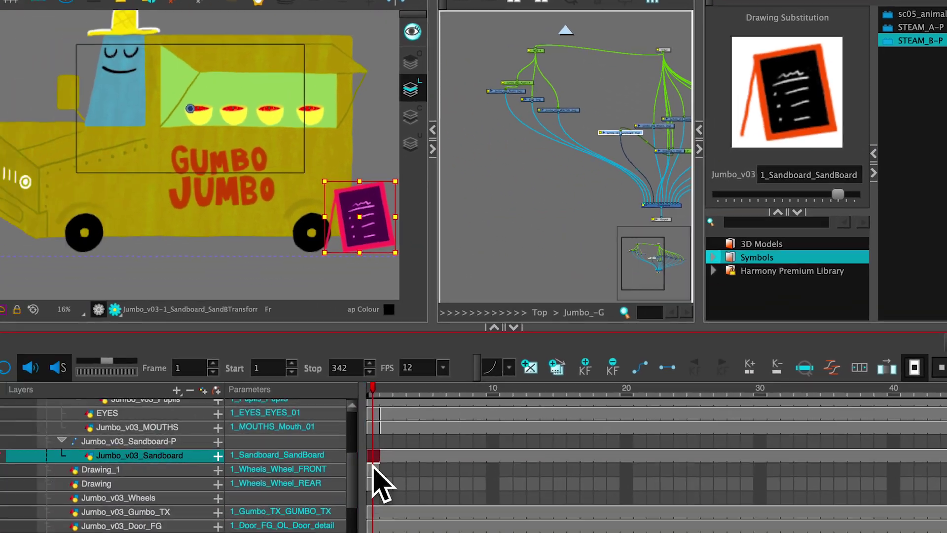
key(F5)
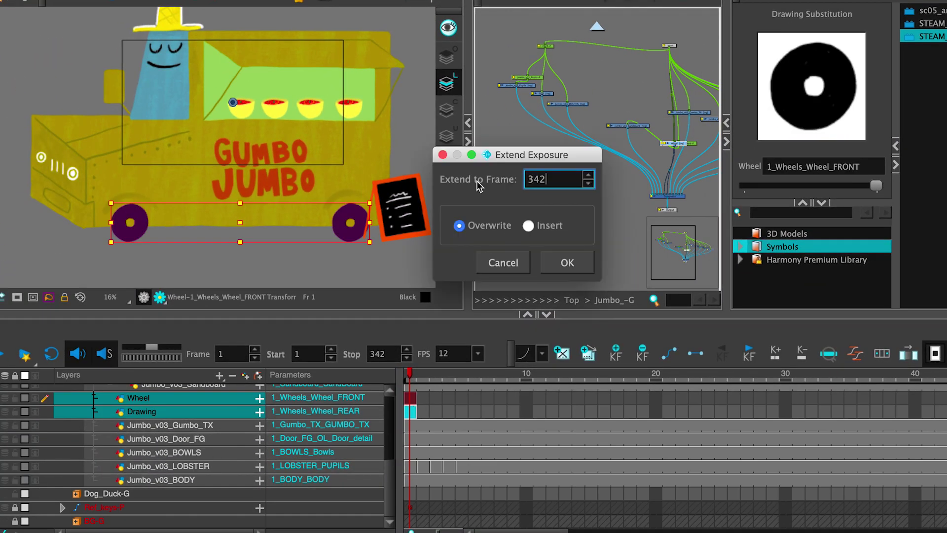
click(567, 262)
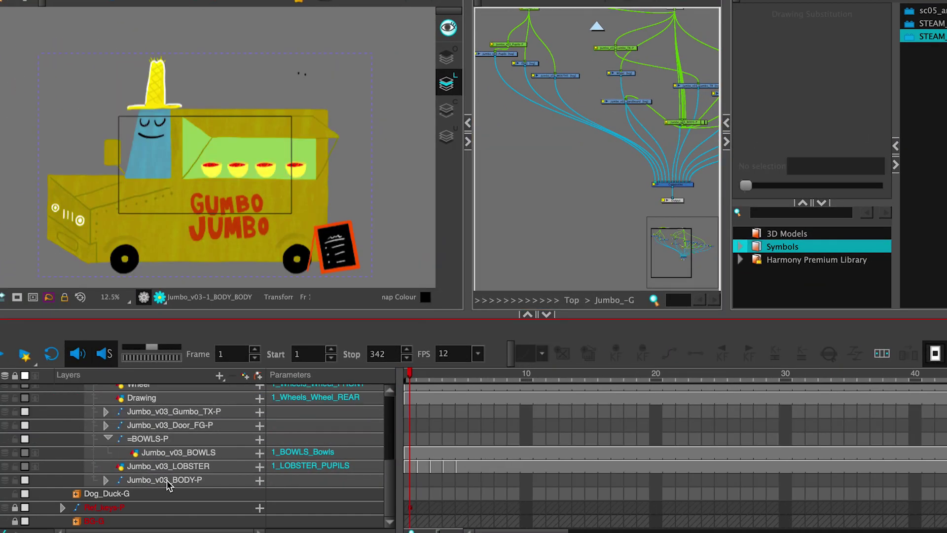
Examine the individual lobster drawings in the Jumbo_v03_LOBSTER layer across its first frames
click(170, 466)
key(1)
key(1)
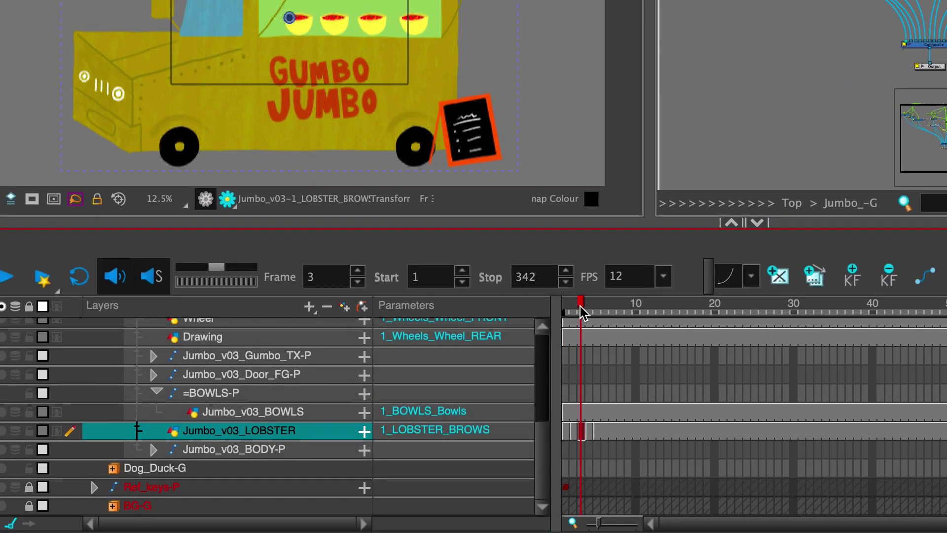
drag(603, 305, 566, 306)
key(2)
key(2)
key(2)
key(2)
key(2)
click(574, 306)
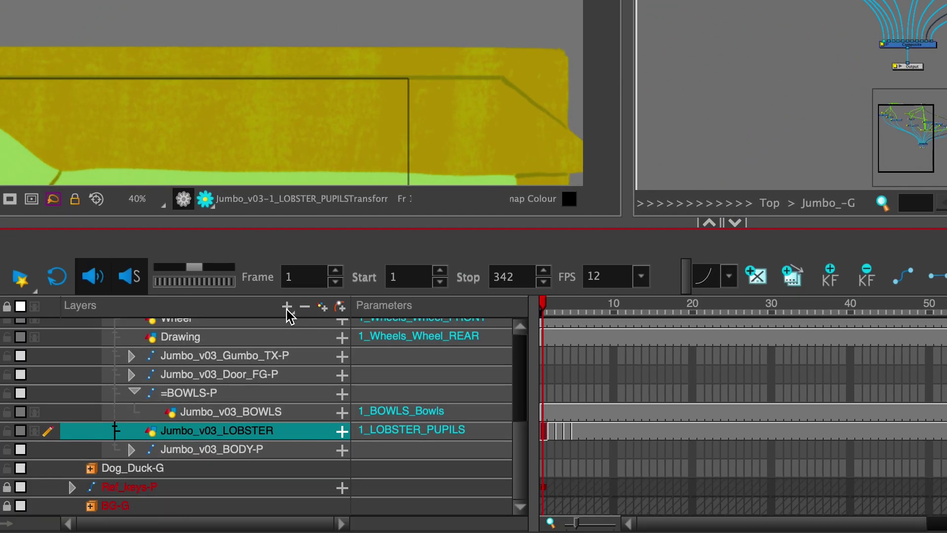
Add five vector drawing layers above Jumbo_v03_LOBSTER
scroll(292, 309, up, 1)
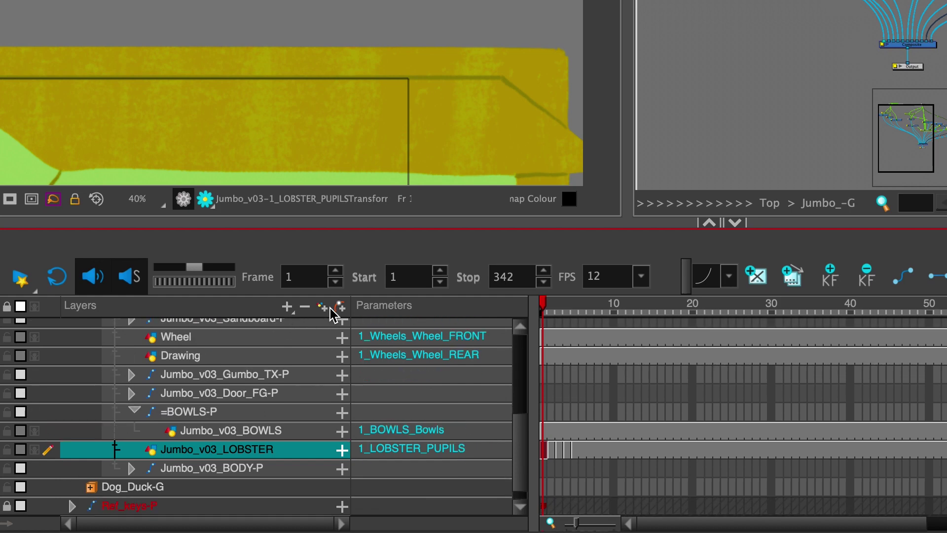
click(287, 307)
click(599, 197)
click(599, 197)
click(599, 196)
click(612, 197)
key(Return)
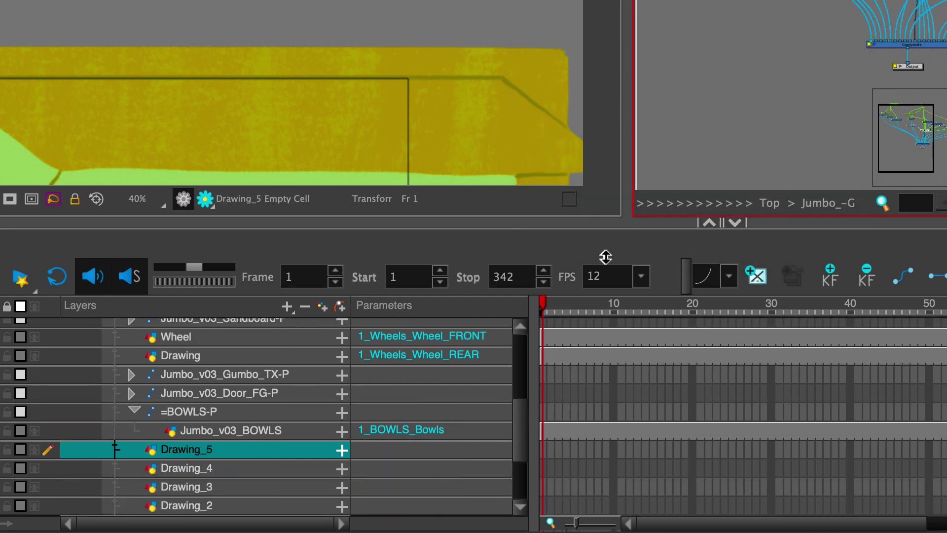
Move the lobster's pupils, eyes, brows, mouth and body drawings onto the five new layers, one per layer at frame 1
scroll(551, 437, down, 5)
click(545, 438)
scroll(543, 438, up, 4)
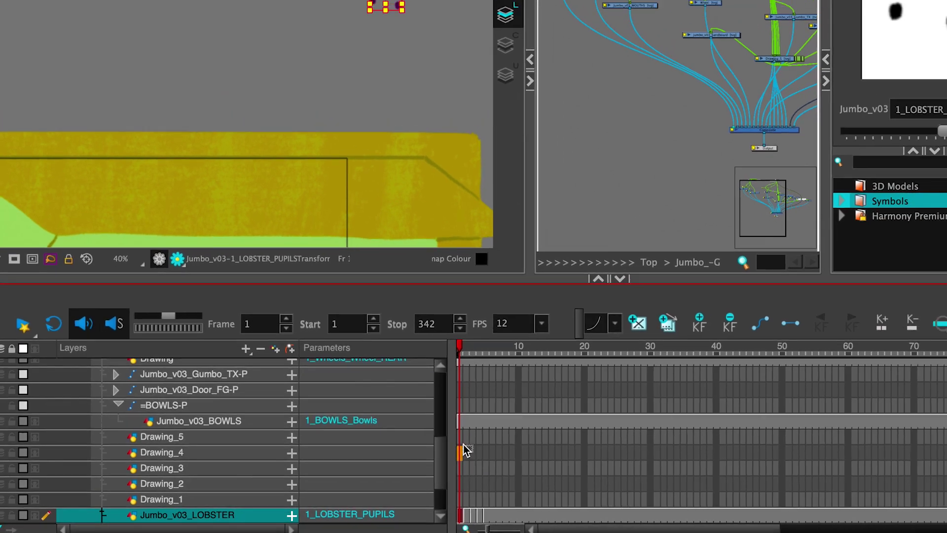
drag(466, 450, 464, 437)
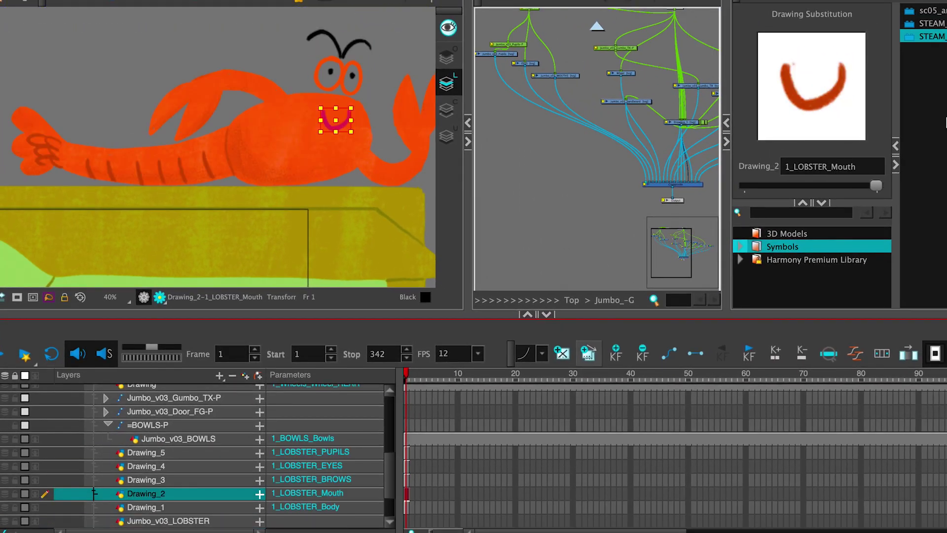
click(407, 480)
click(412, 466)
click(410, 453)
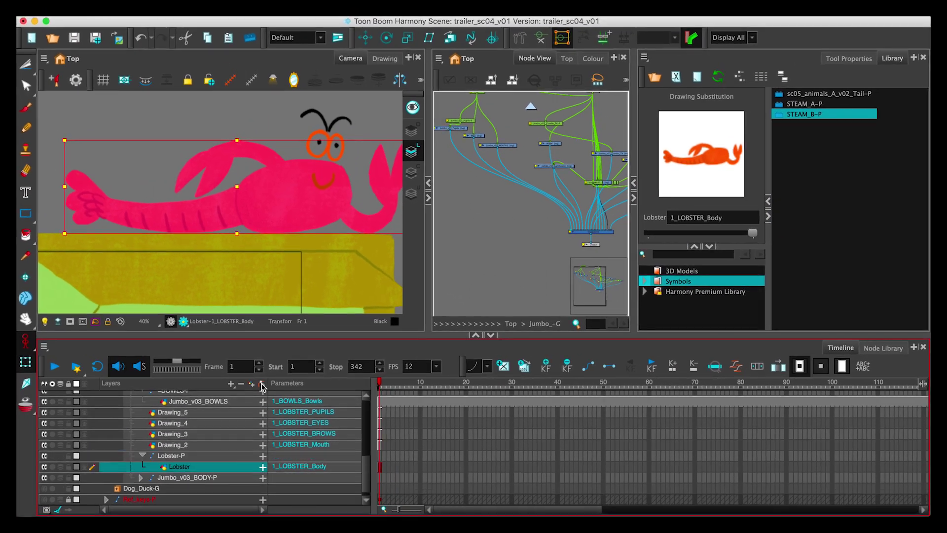
Parent the lobster's pupils, eyes, brows and mouth layers to Lobster-P and select that peg
click(191, 415)
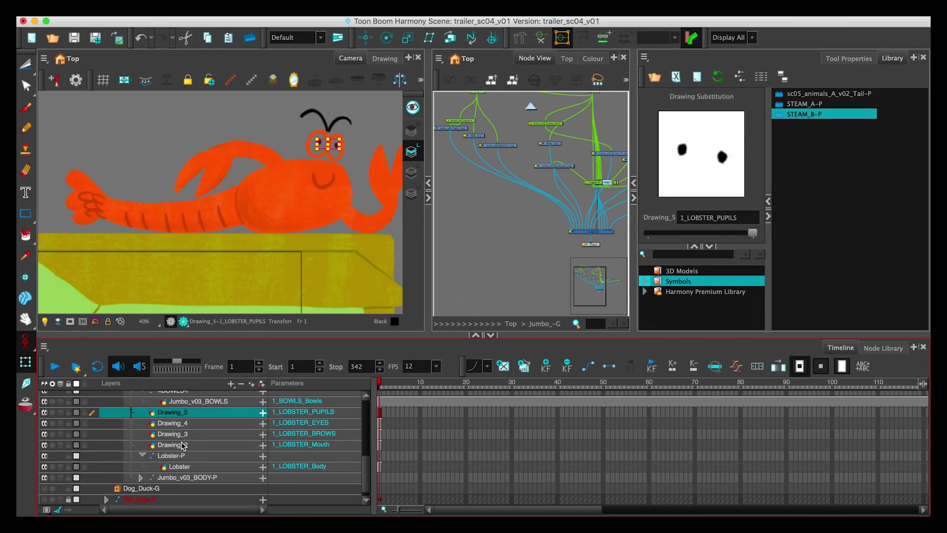
shift+click(183, 446)
drag(185, 418, 197, 467)
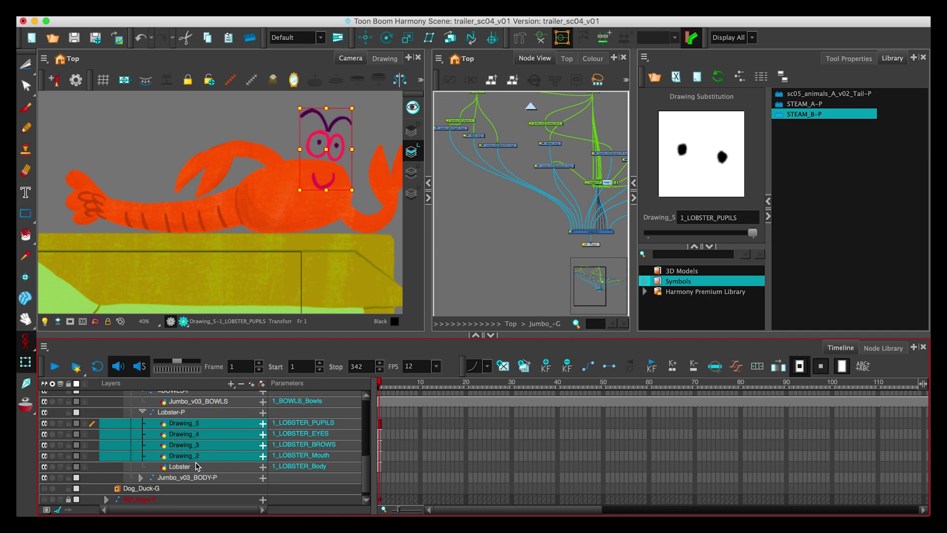
click(178, 414)
Select the nodes in the Jumbo_-G network, arrange them in a tidy order and inspect the Lobster-P branch
scroll(553, 203, down, 3)
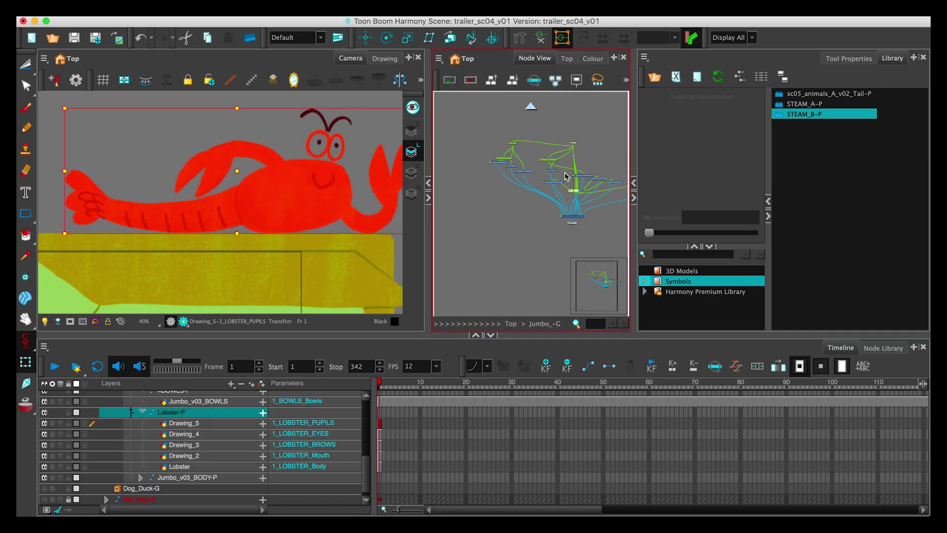
drag(489, 138, 611, 218)
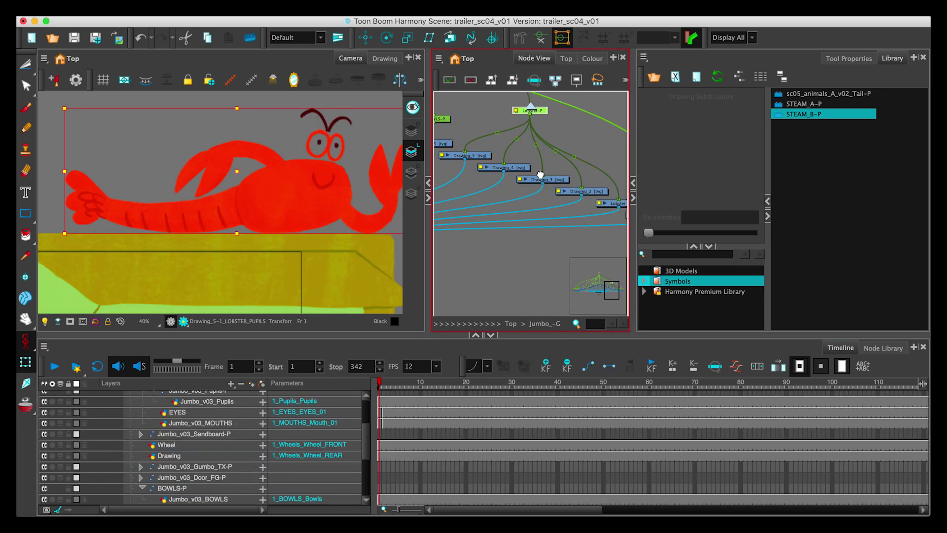
drag(541, 173, 550, 171)
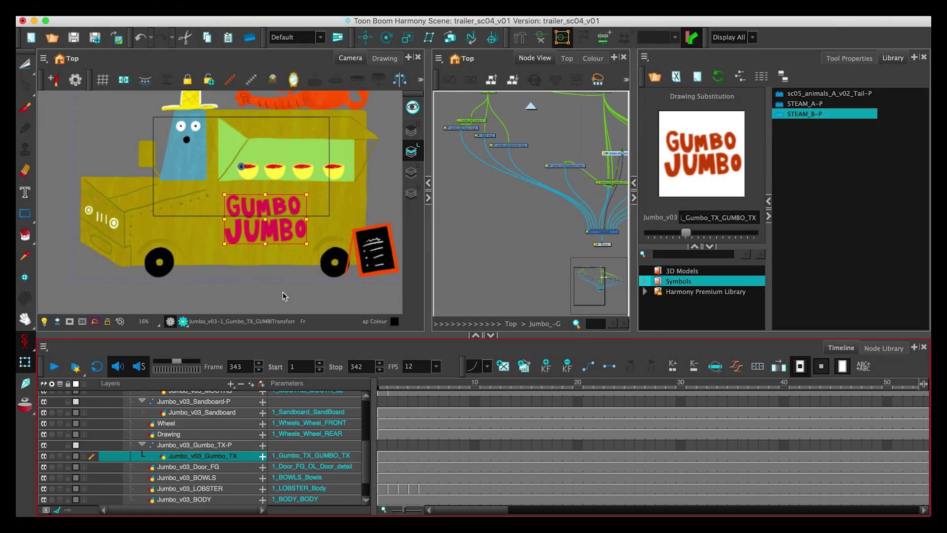
click(171, 451)
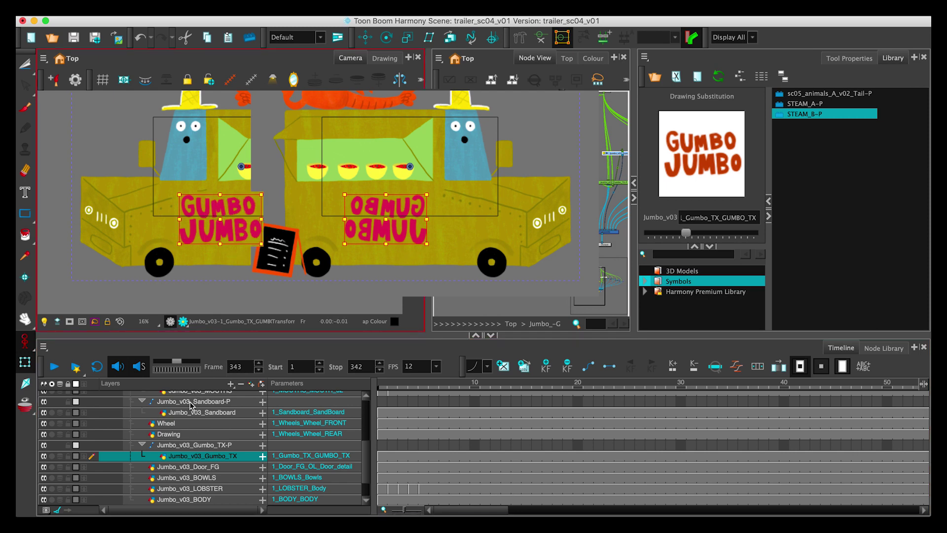
scroll(191, 433, up, 3)
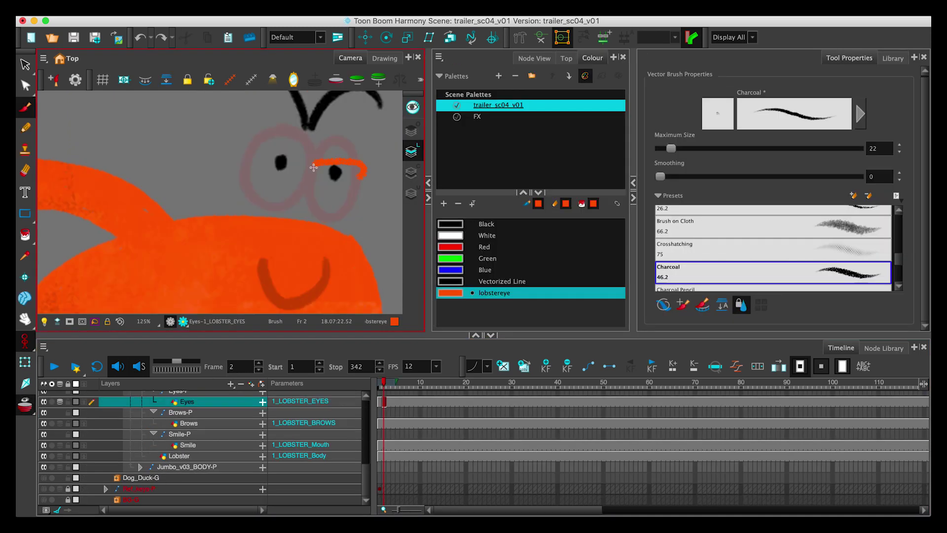
Try painting a lobstereye-coloured Charcoal brush stroke across the lobster's eye on frame 2 of the Eyes layer, and undo it
mouse_move(313, 167)
mouse_down()
mouse_move(357, 182)
mouse_move(318, 189)
mouse_up()
key(super+z)
key(Return)
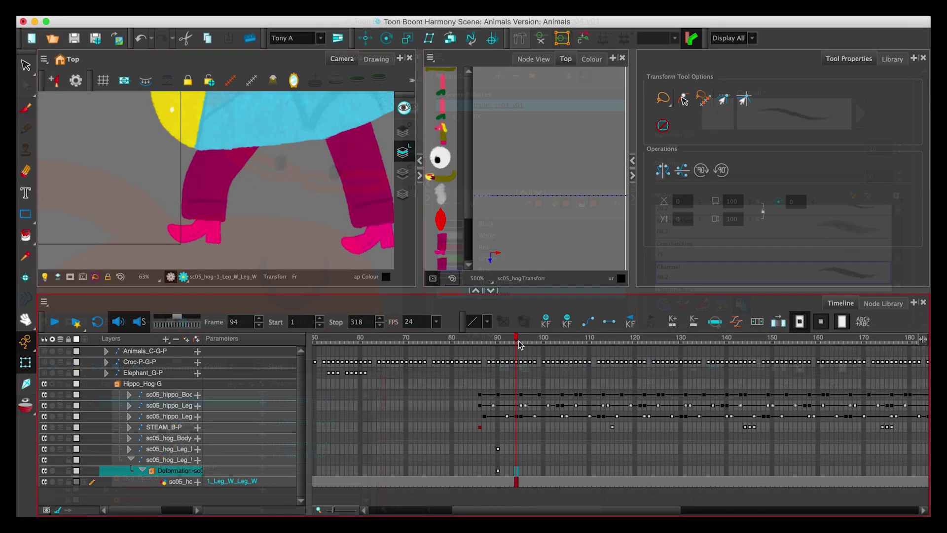
Step forward through the hog's walk in the Animals scene from frame 94 to examine the leg deformation
key(period)
key(period)
key(period)
key(period)
key(period)
key(period)
key(period)
key(period)
key(period)
key(period)
key(period)
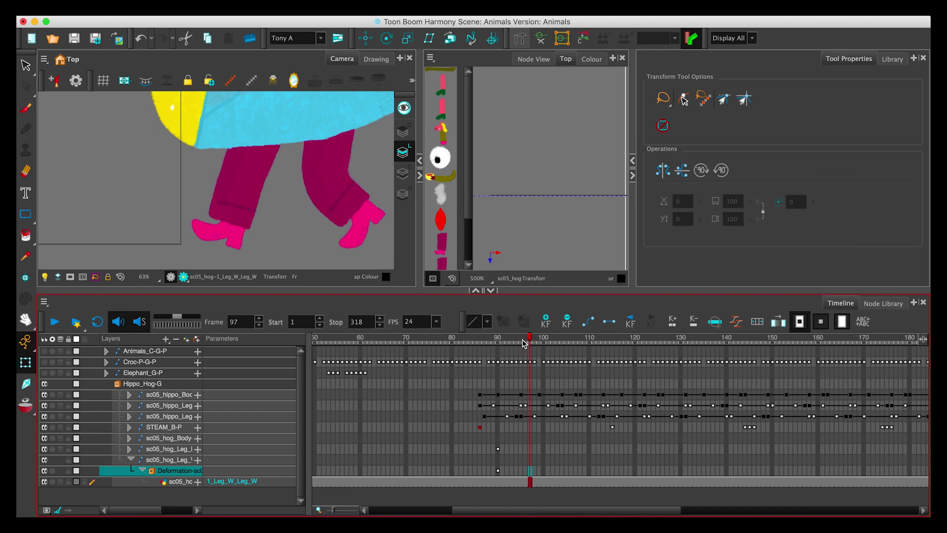